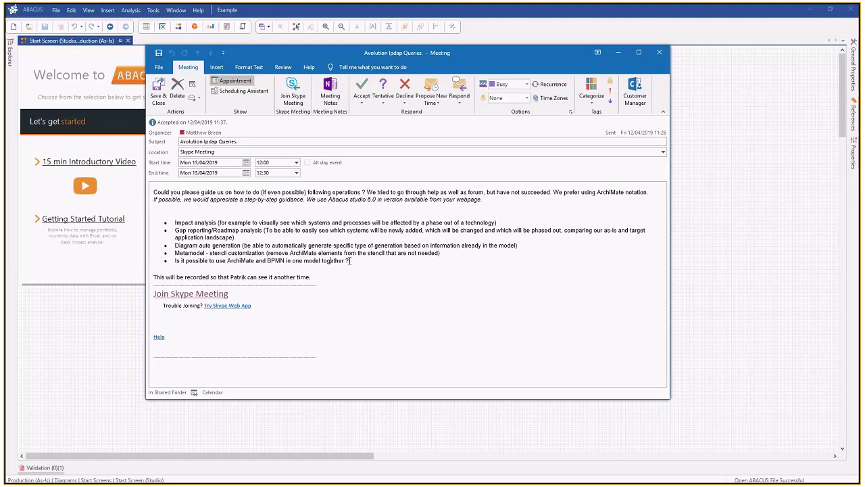
Step: Minimise the meeting invitation, bring up the ArchiMate 3.0 metamodel diagram and select its Business Process component
{"action": "left_click", "coordinate": [618, 52]}
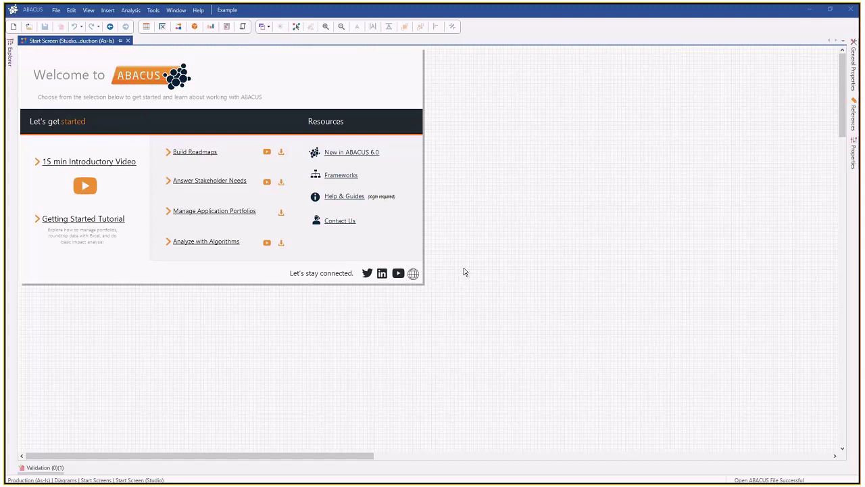
{"action": "double_click", "coordinate": [577, 122]}
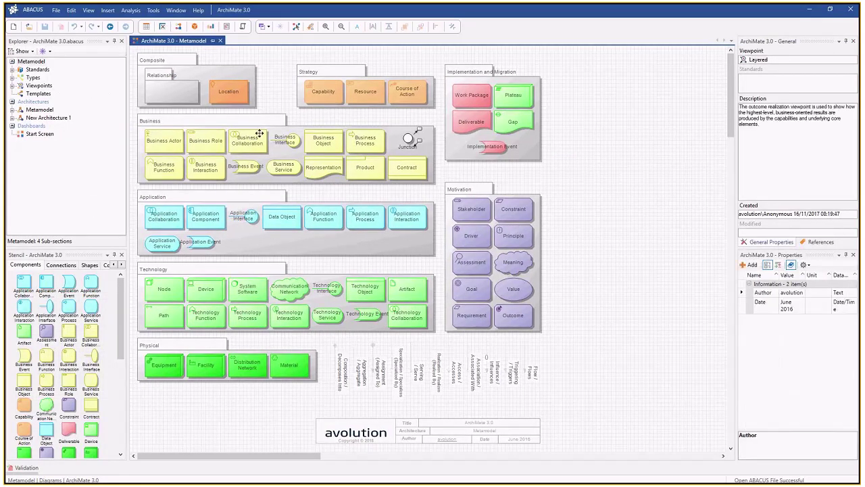
{"action": "left_click", "coordinate": [352, 140]}
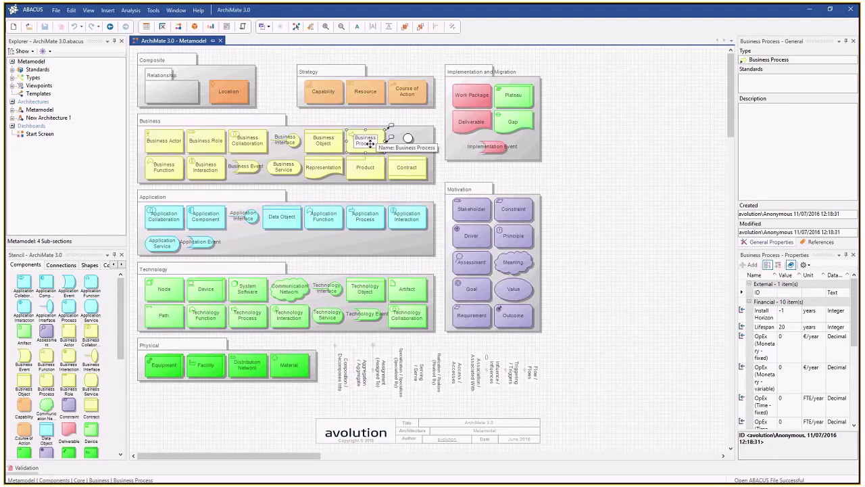
Step: Auto-hide the stencil and expand Types in the ArchiMate metamodel to list its component and connection types
{"action": "left_click", "coordinate": [114, 254]}
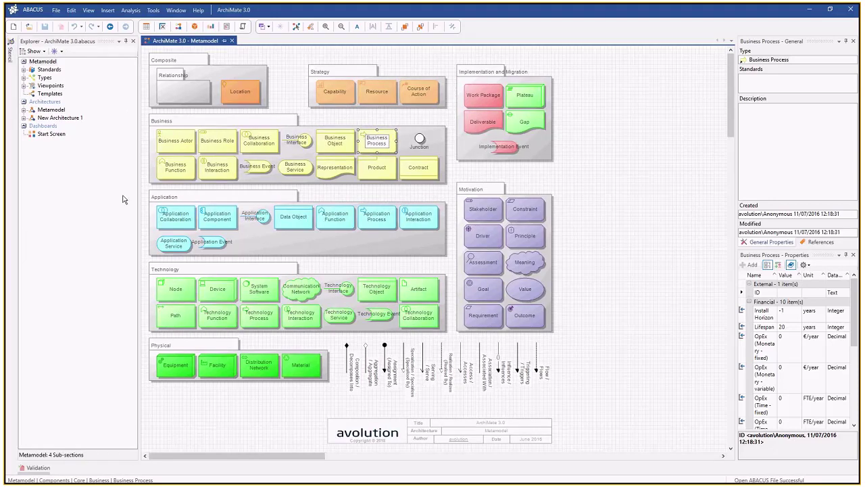
{"action": "left_click", "coordinate": [34, 61]}
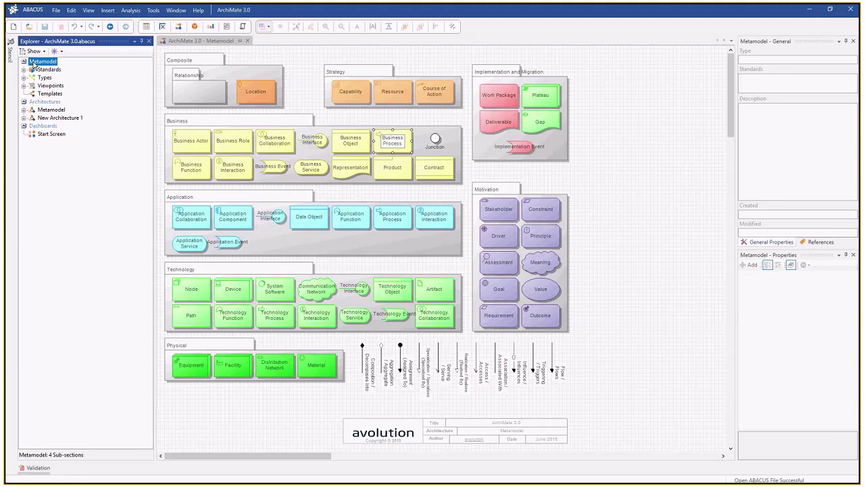
{"action": "left_click", "coordinate": [23, 77]}
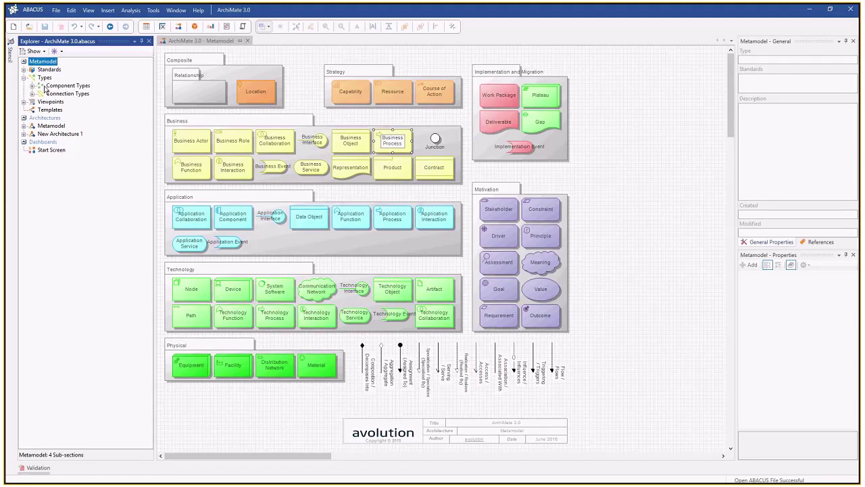
{"action": "left_click", "coordinate": [32, 86]}
{"action": "left_click", "coordinate": [32, 158]}
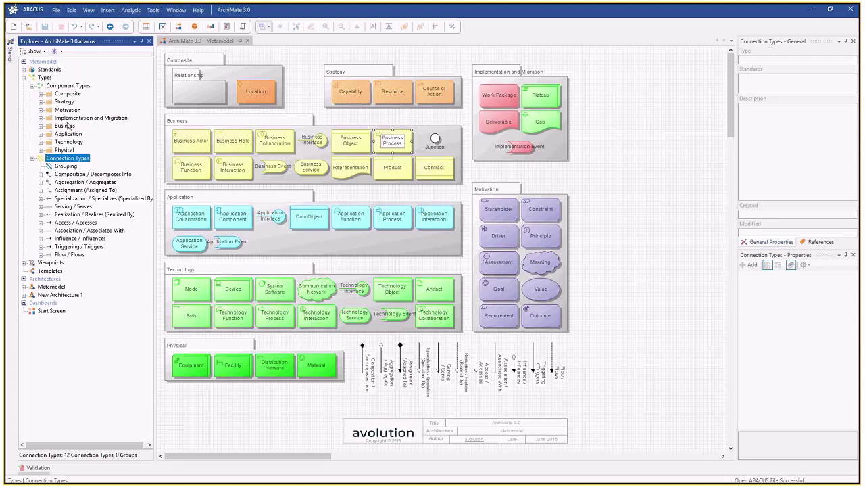
Step: Open the BPMN 2.0.abacuslib library from C:\Program Files (x86)\Avolution\ABACUS\Libraries alongside the ArchiMate 3.0 file
{"action": "left_click", "coordinate": [29, 29]}
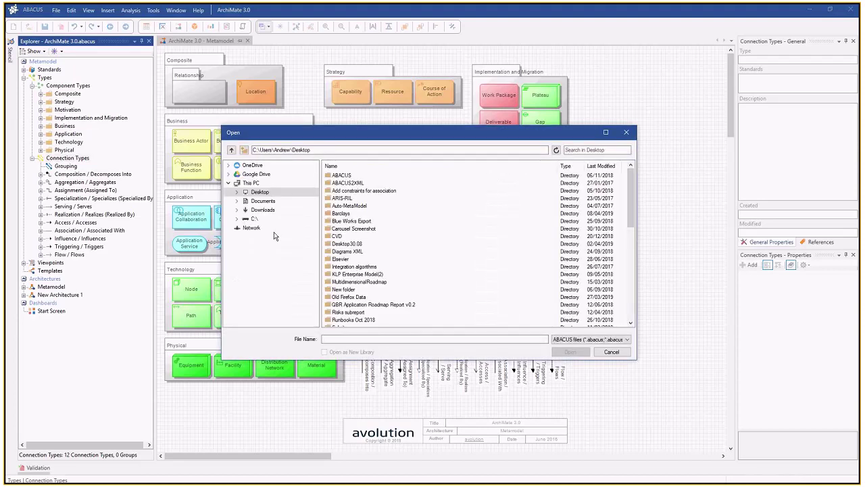
{"action": "left_click", "coordinate": [254, 218]}
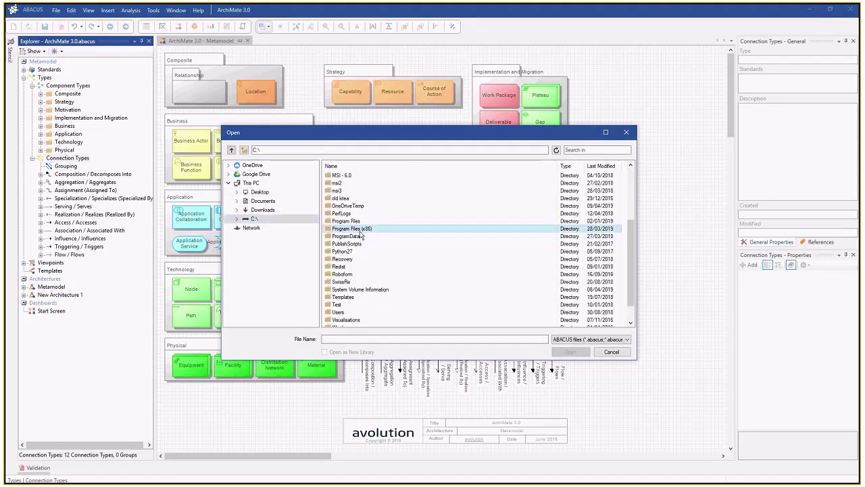
{"action": "double_click", "coordinate": [355, 229]}
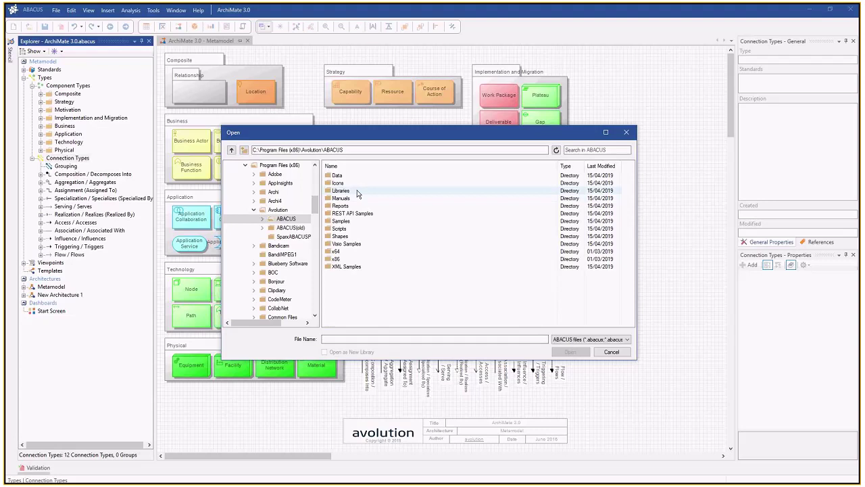
{"action": "double_click", "coordinate": [357, 191]}
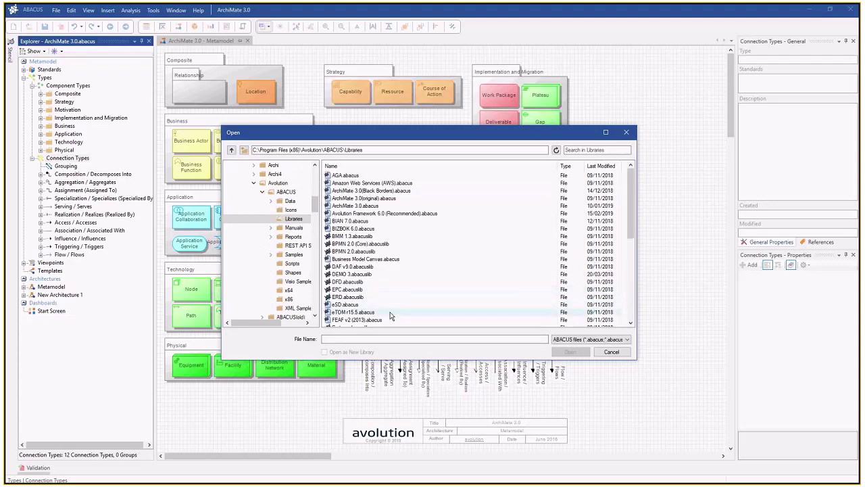
{"action": "left_click_drag", "start_coordinate": [628, 198], "coordinate": [634, 248]}
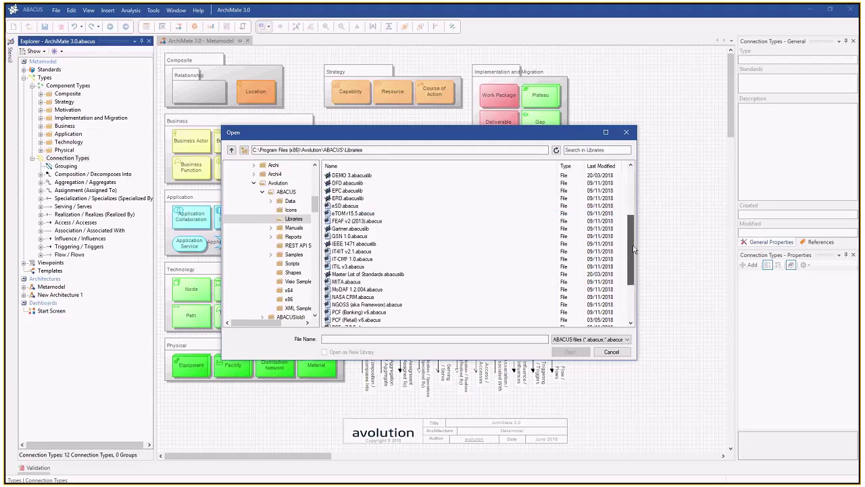
{"action": "scroll", "coordinate": [384, 242], "scroll_direction": "up", "scroll_amount": 5}
{"action": "left_click", "coordinate": [384, 237]}
{"action": "left_click", "coordinate": [396, 251]}
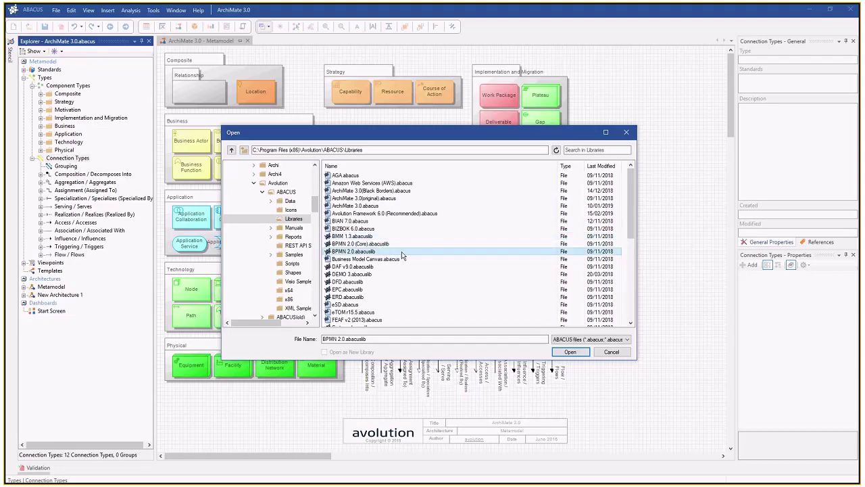
{"action": "left_click", "coordinate": [575, 352]}
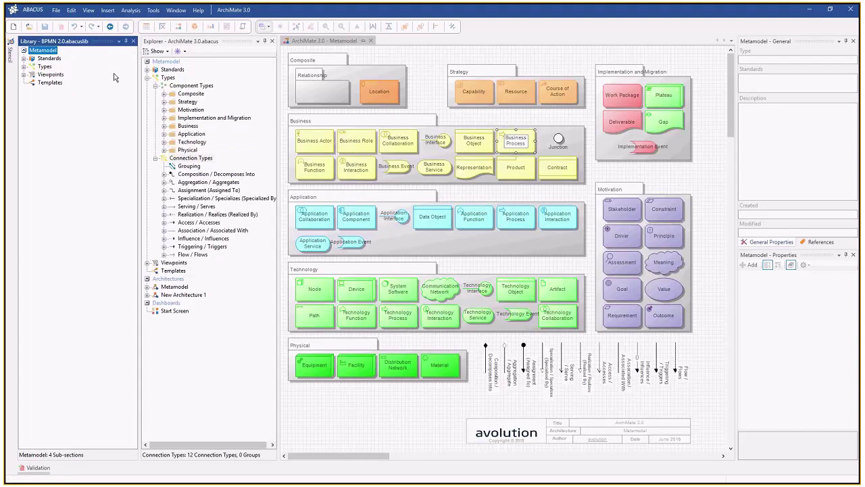
Step: Copy the Data Object and Pool component types from the BPMN library into the ArchiMate file's Component Types
{"action": "left_click", "coordinate": [24, 66]}
{"action": "left_click", "coordinate": [32, 75]}
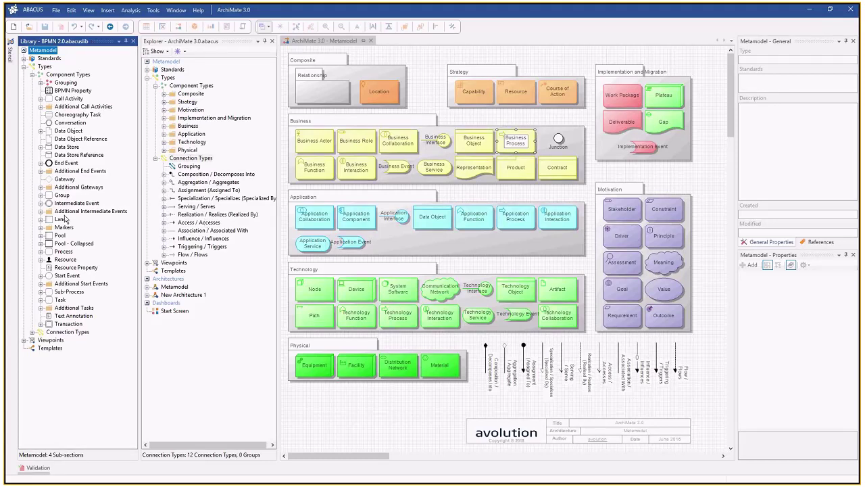
{"action": "left_click", "coordinate": [70, 131]}
{"action": "left_click", "coordinate": [108, 107]}
{"action": "left_click_drag", "start_coordinate": [185, 93], "coordinate": [188, 92]}
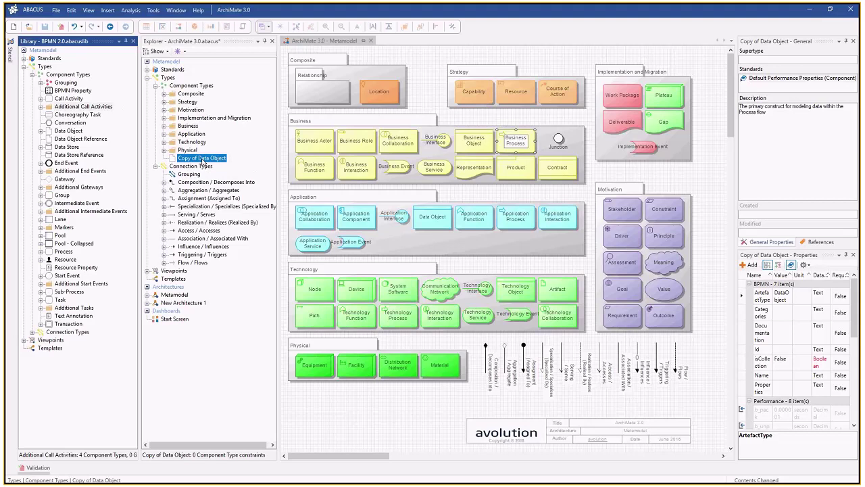
{"action": "left_click_drag", "start_coordinate": [61, 236], "coordinate": [179, 90]}
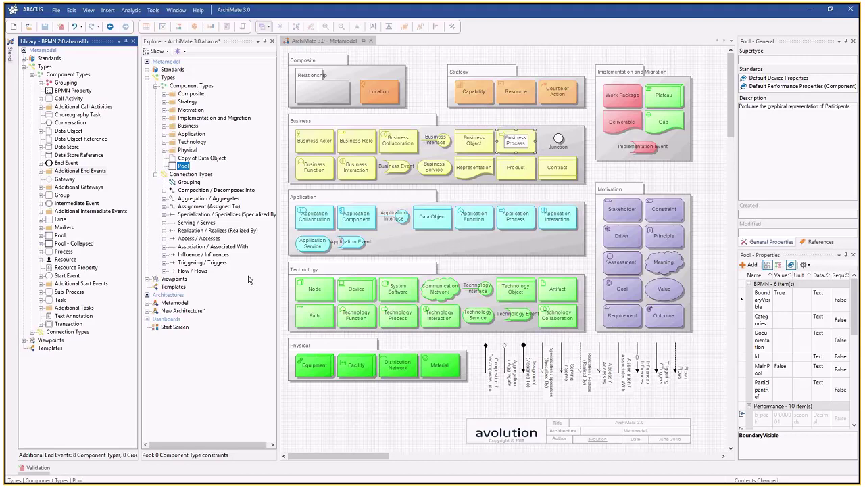
Step: Copy the Choreography Diagram (BPMN) viewpoint from the BPMN library into the ArchiMate 3.0 file
{"action": "left_click", "coordinate": [24, 340]}
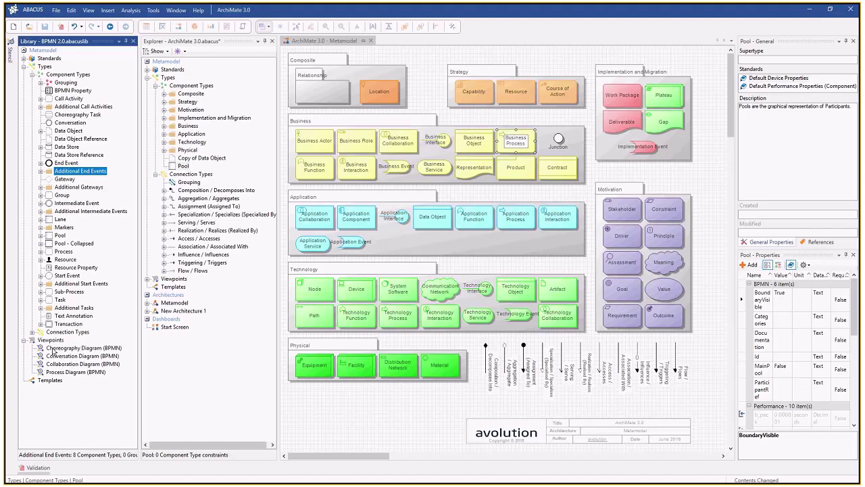
{"action": "left_click", "coordinate": [52, 348]}
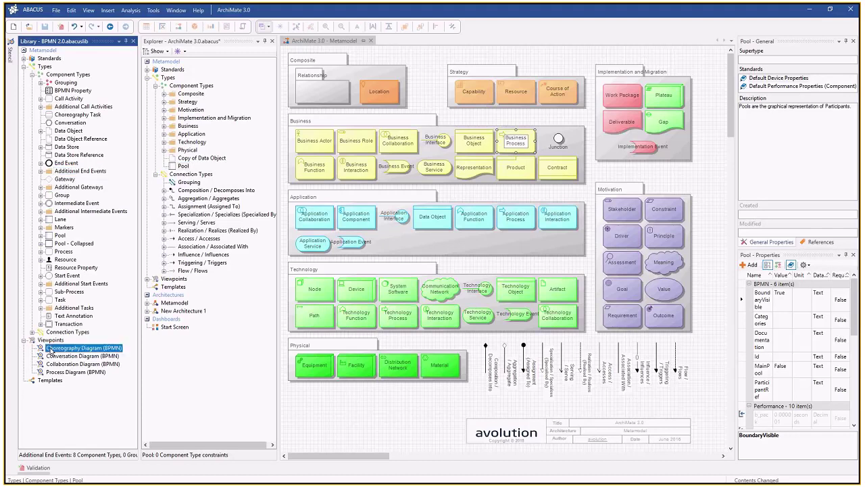
{"action": "left_click_drag", "start_coordinate": [51, 348], "coordinate": [172, 328]}
Step: Look through the BPMN component types added to the ArchiMate file, including Start Event - Conditional, and collapse Types
{"action": "scroll", "coordinate": [200, 287], "scroll_direction": "up", "scroll_amount": 15}
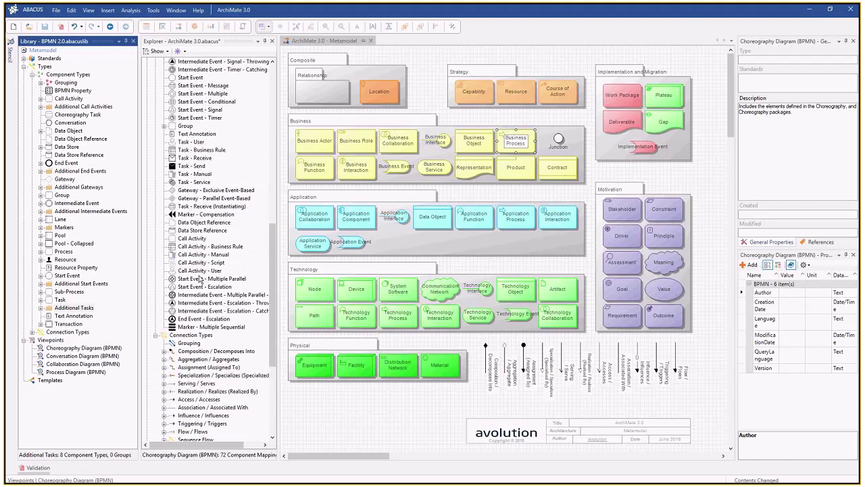
{"action": "scroll", "coordinate": [200, 279], "scroll_direction": "down", "scroll_amount": 5}
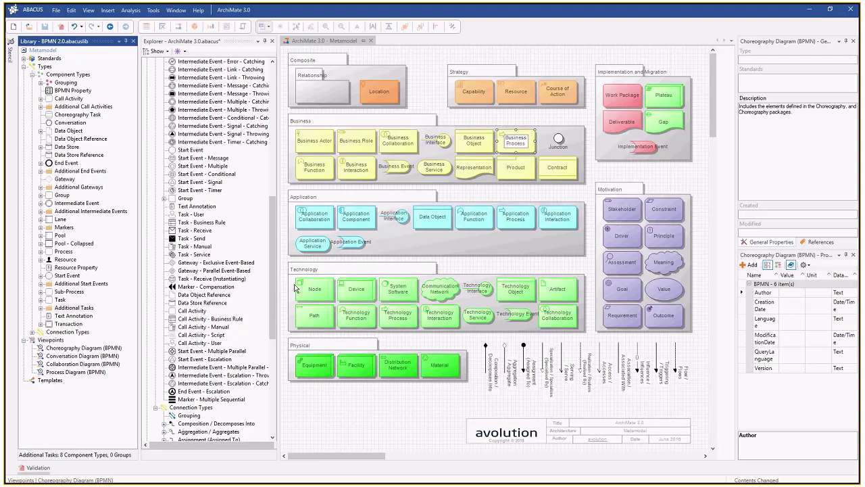
{"action": "left_click_drag", "start_coordinate": [276, 288], "coordinate": [295, 288]}
{"action": "scroll", "coordinate": [188, 250], "scroll_direction": "up", "scroll_amount": 4}
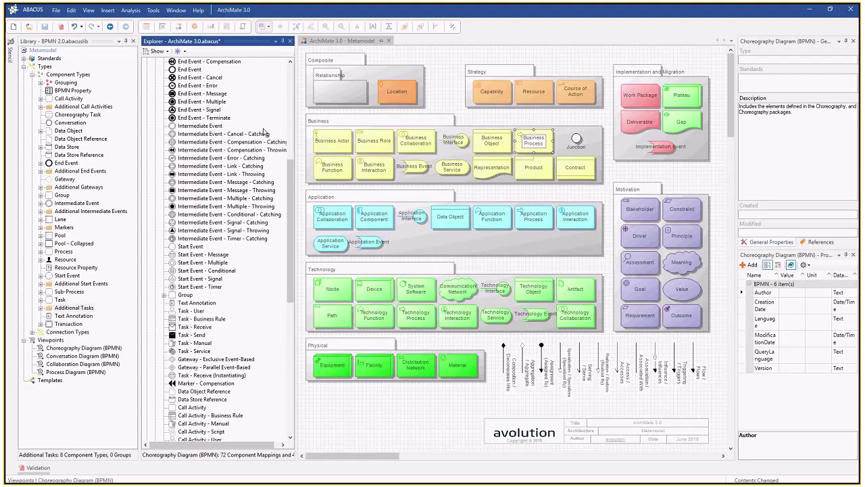
{"action": "left_click_drag", "start_coordinate": [265, 133], "coordinate": [230, 206]}
{"action": "left_click", "coordinate": [206, 271]}
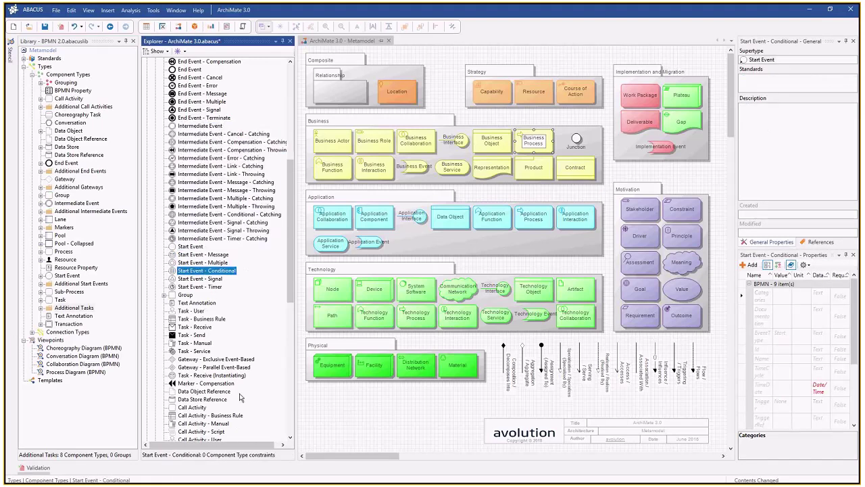
{"action": "scroll", "coordinate": [238, 386], "scroll_direction": "up", "scroll_amount": 7}
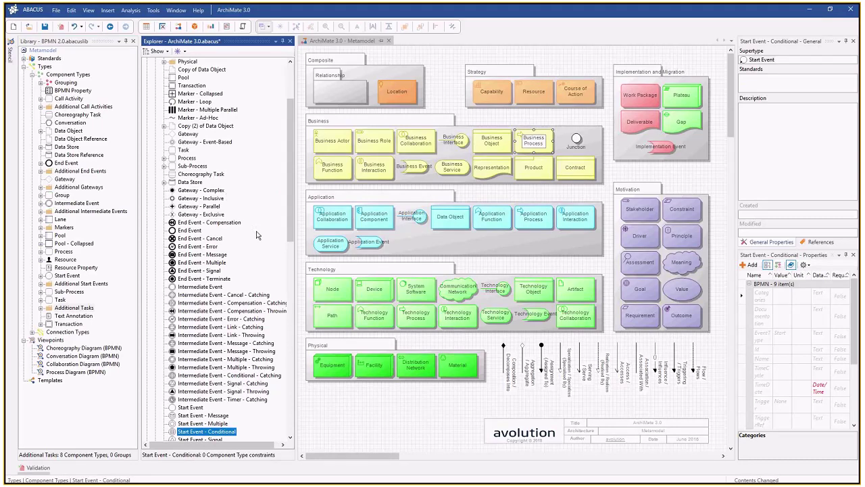
{"action": "left_click_drag", "start_coordinate": [291, 220], "coordinate": [293, 128]}
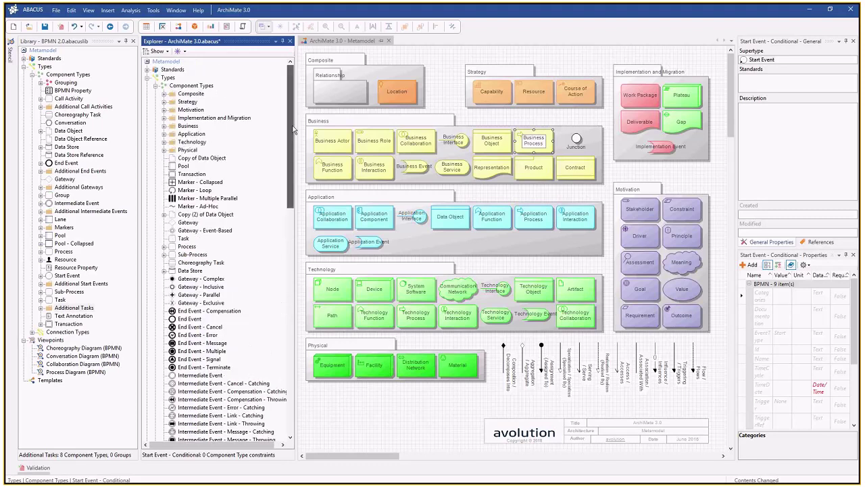
{"action": "left_click", "coordinate": [155, 86]}
{"action": "left_click", "coordinate": [147, 78]}
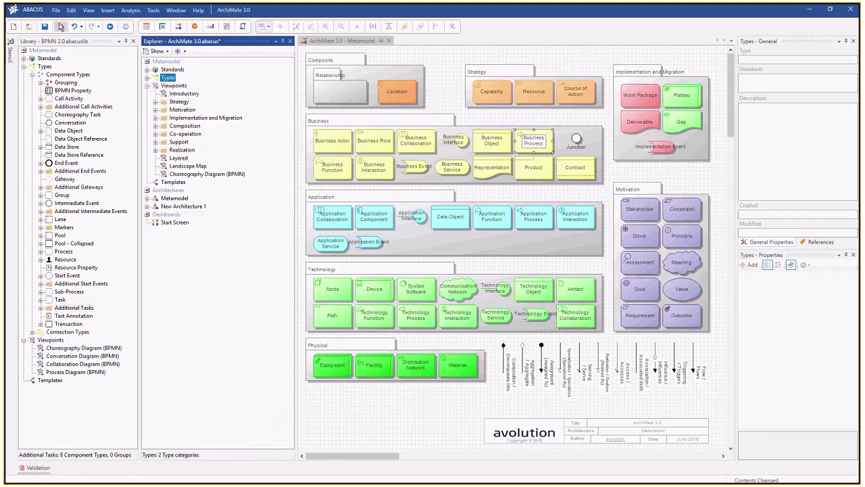
Step: Browse the standard libraries offered for a new file, including TOGAF 9.2 using ArchiMate 3.0, and close the list without creating one
{"action": "left_click", "coordinate": [56, 10]}
{"action": "left_click", "coordinate": [67, 20]}
{"action": "double_click", "coordinate": [330, 178]}
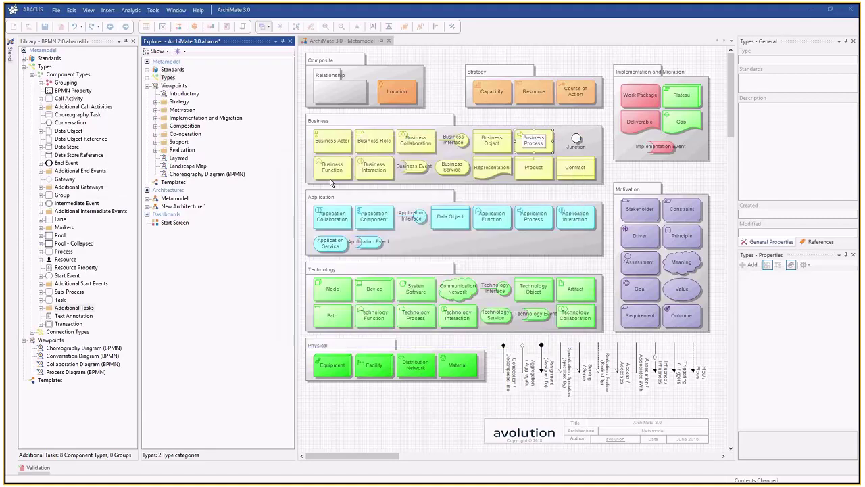
{"action": "left_click_drag", "start_coordinate": [385, 285], "coordinate": [434, 286]}
{"action": "left_click", "coordinate": [456, 231]}
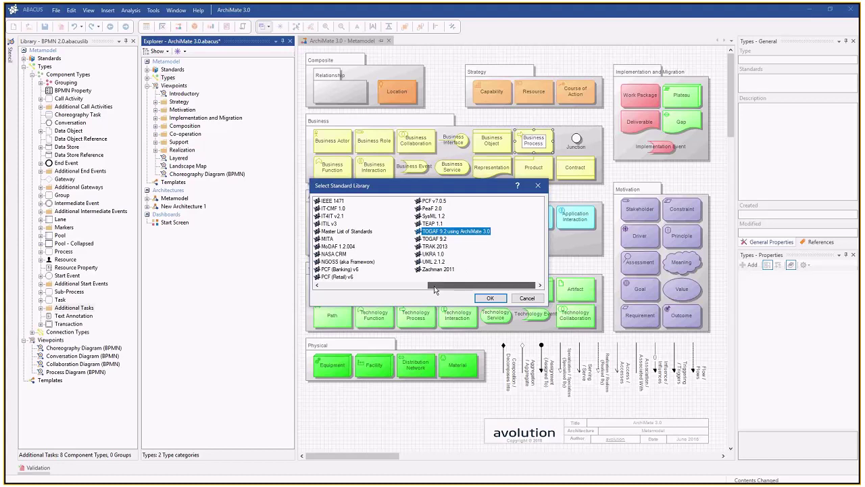
{"action": "left_click_drag", "start_coordinate": [434, 289], "coordinate": [328, 290]}
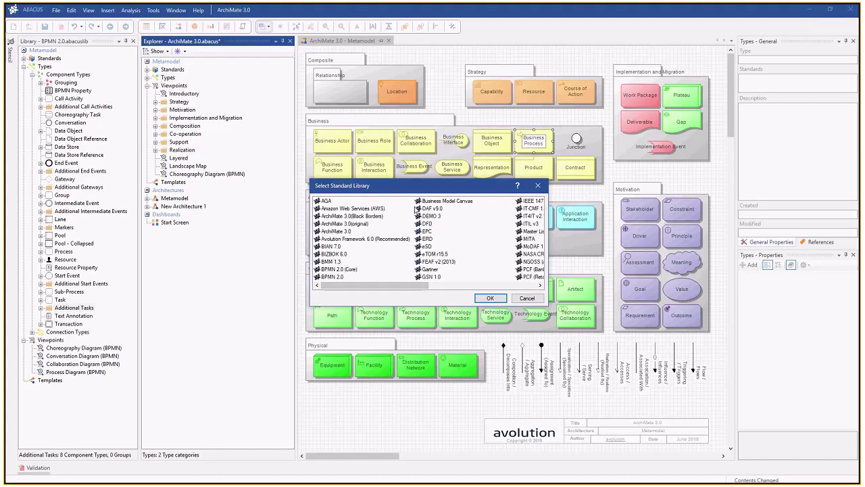
{"action": "left_click", "coordinate": [526, 298]}
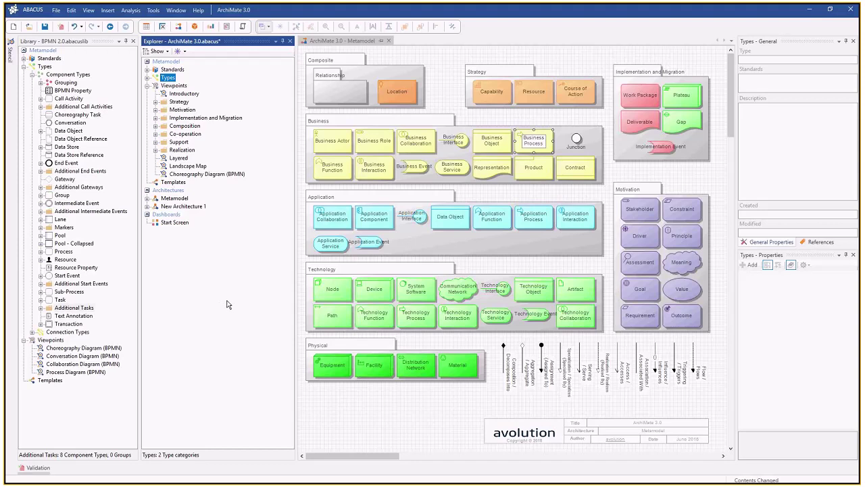
Step: Expand the ArchiMate file's Component Types and scan the combined ArchiMate and BPMN types
{"action": "left_click", "coordinate": [147, 78]}
{"action": "double_click", "coordinate": [161, 89]}
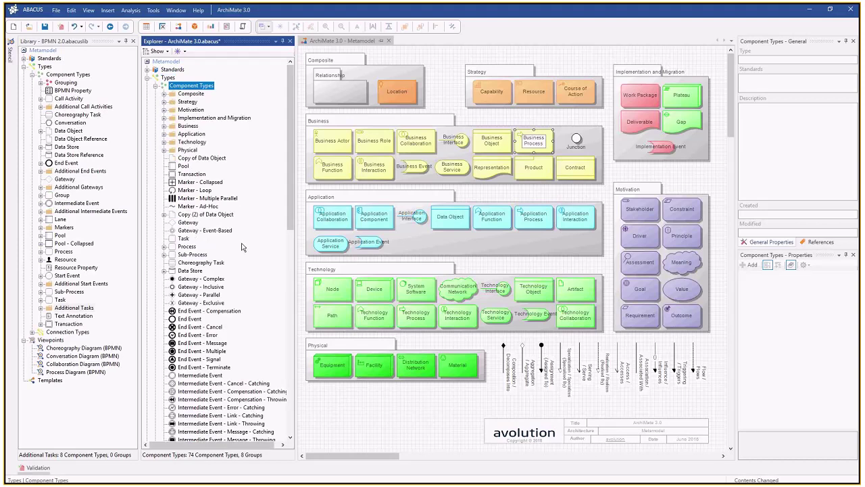
{"action": "scroll", "coordinate": [242, 247], "scroll_direction": "down", "scroll_amount": 7}
{"action": "scroll", "coordinate": [162, 145], "scroll_direction": "up", "scroll_amount": 7}
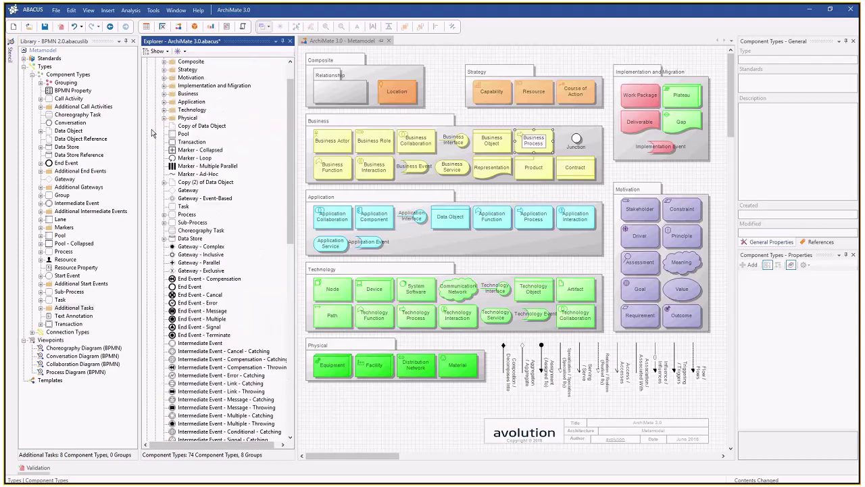
Step: Open the Choreography Diagram (BPMN) viewpoint in the ArchiMate file and auto-hide the BPMN 2.0 library
{"action": "left_click", "coordinate": [155, 86]}
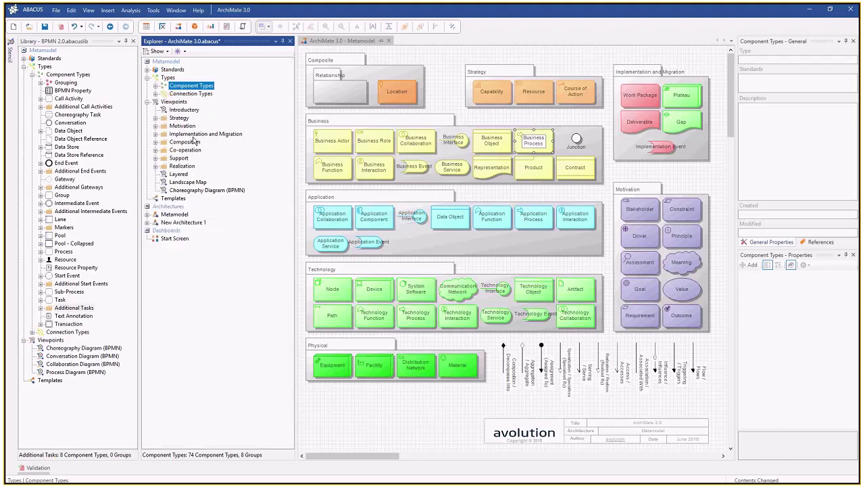
{"action": "left_click", "coordinate": [187, 192]}
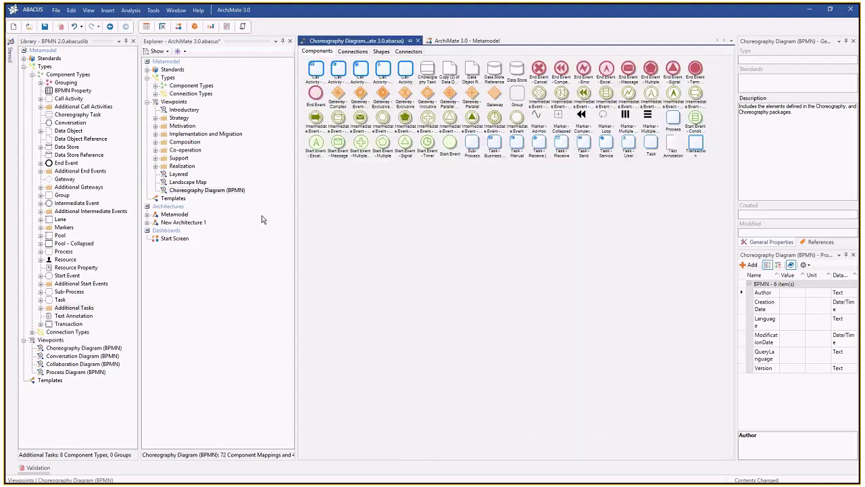
{"action": "left_click", "coordinate": [126, 42]}
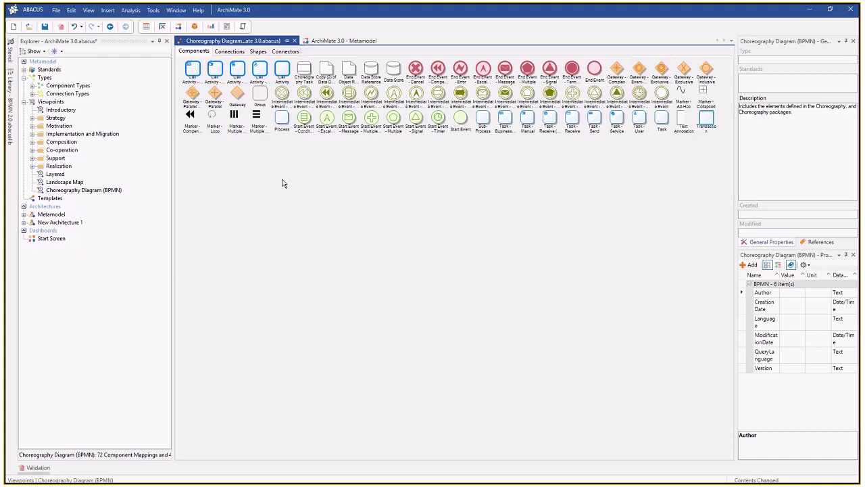
Step: Browse the viewpoints offered for a new diagram in New Architecture 1, including the Support group, without creating one
{"action": "left_click", "coordinate": [178, 27]}
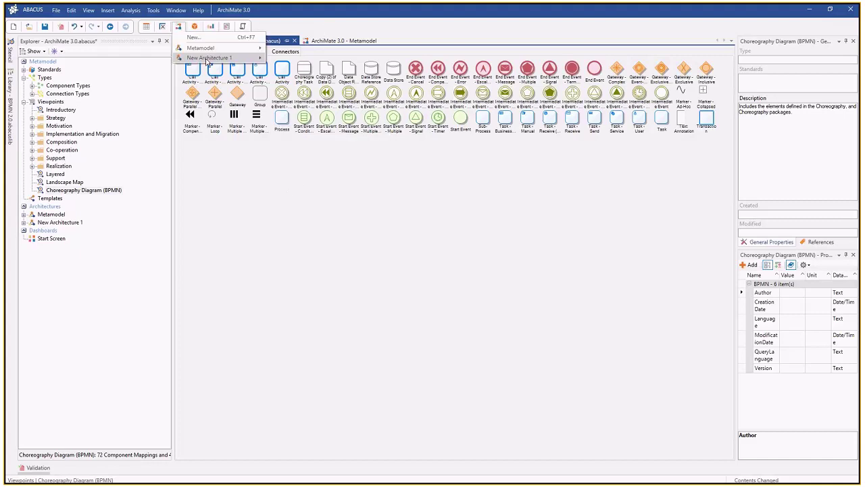
{"action": "mouse_move", "coordinate": [215, 58]}
{"action": "mouse_move", "coordinate": [349, 116]}
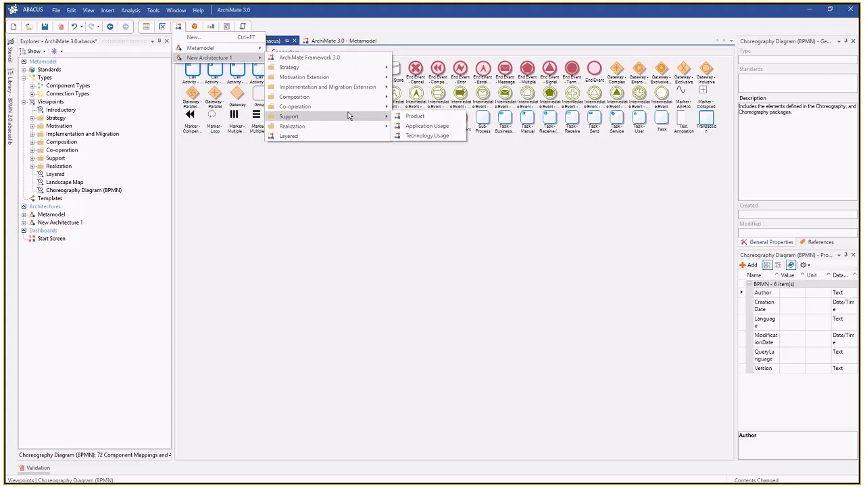
{"action": "left_click", "coordinate": [287, 33]}
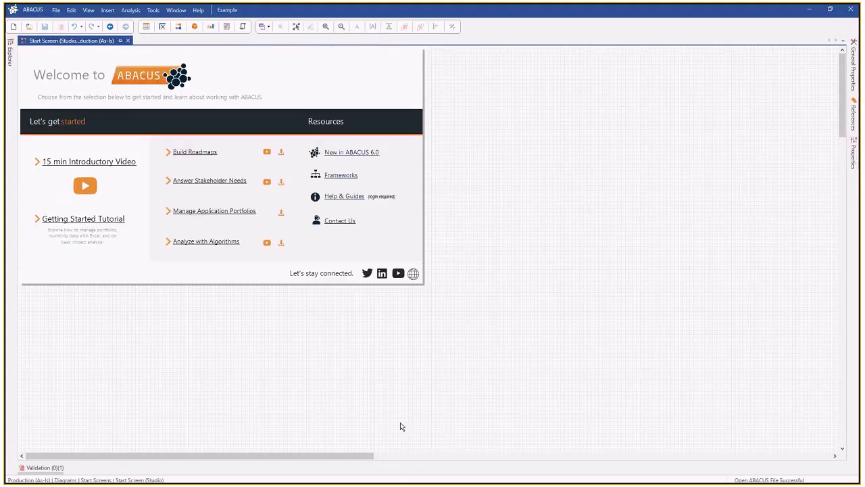
Step: Open the Business Capability Map diagram in the Example file and examine the Develop and Manage Human Capital capability
{"action": "left_click", "coordinate": [179, 27]}
{"action": "mouse_move", "coordinate": [223, 97]}
{"action": "left_click", "coordinate": [400, 165]}
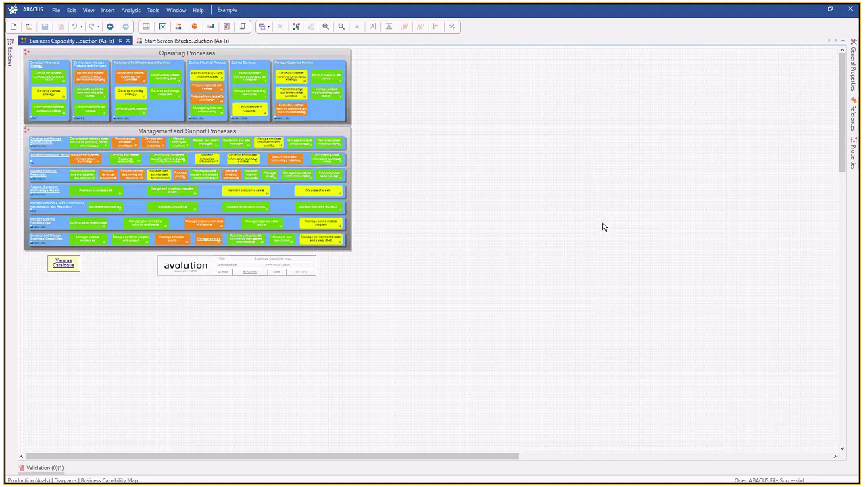
{"action": "scroll", "coordinate": [187, 438], "scroll_direction": "up", "scroll_amount": 1}
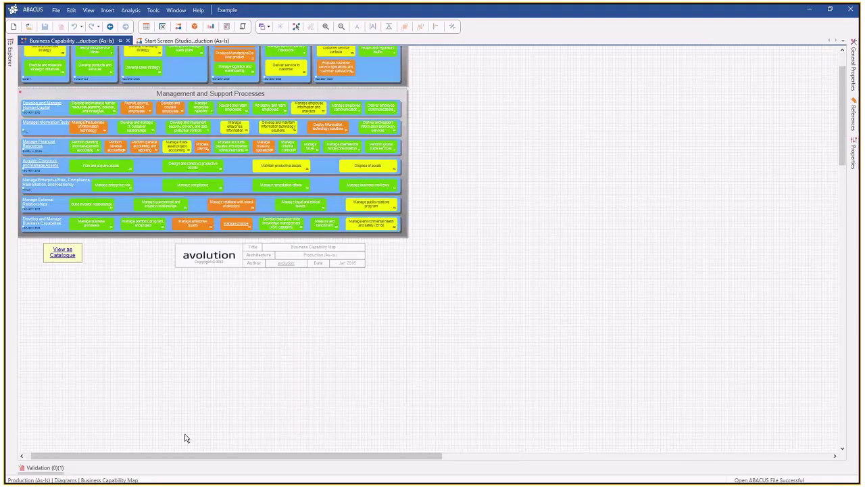
{"action": "scroll", "coordinate": [66, 175], "scroll_direction": "up", "scroll_amount": 1}
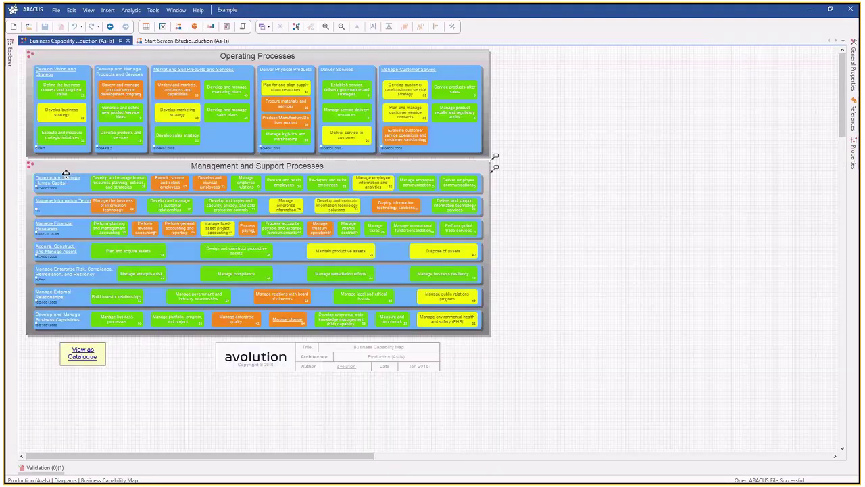
{"action": "left_click", "coordinate": [65, 175]}
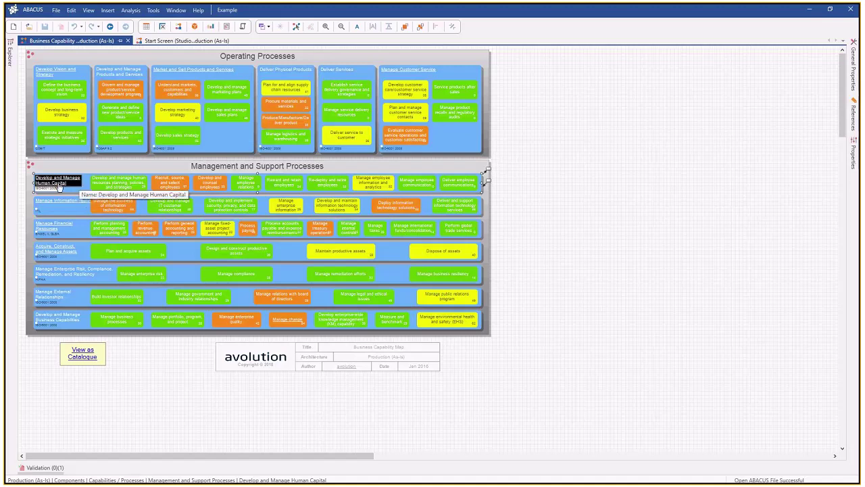
{"action": "left_click", "coordinate": [87, 225]}
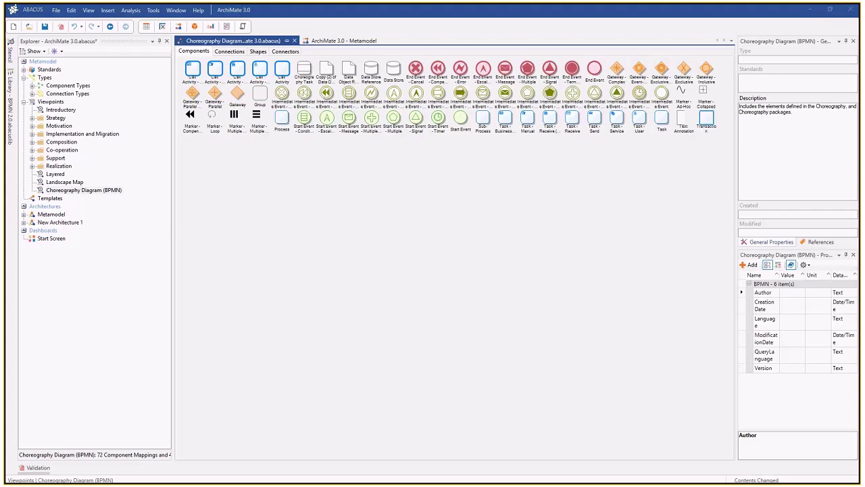
Step: Highlight the stencil customization request in the meeting invitation and minimize the invitation
{"action": "left_click_drag", "start_coordinate": [206, 253], "coordinate": [440, 254]}
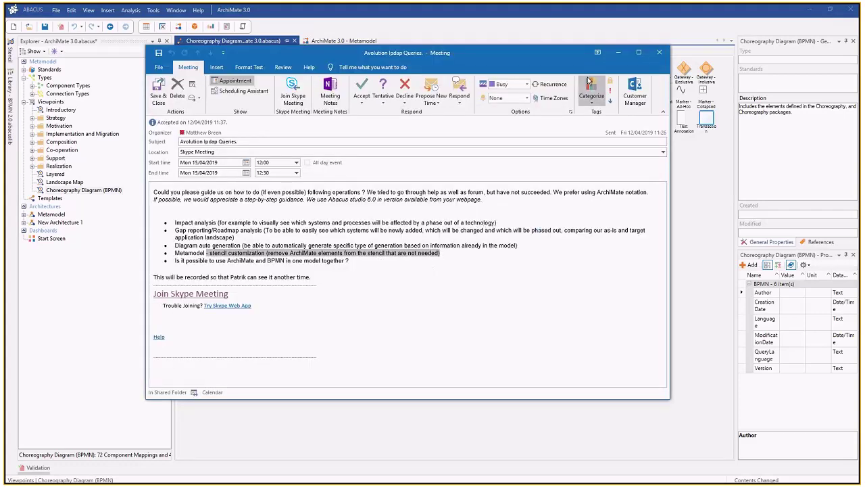
{"action": "left_click", "coordinate": [613, 57]}
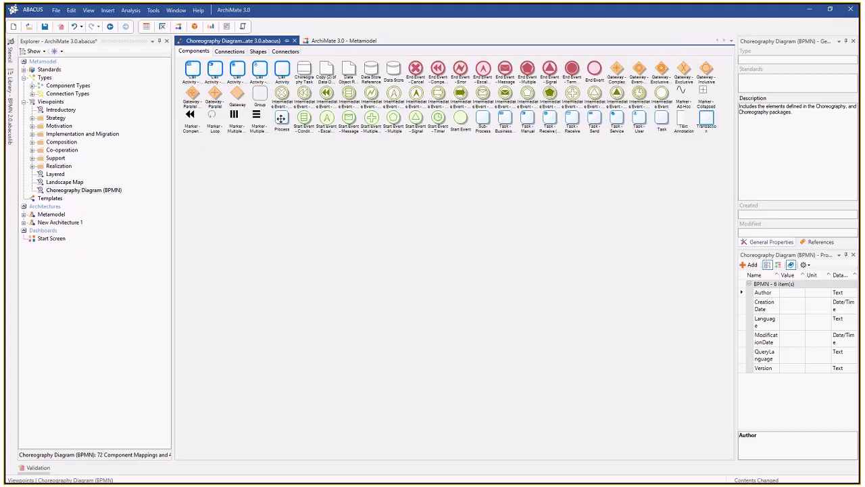
Step: Remove the fourth Call Activity variant and the plain Call Activity from the Choreography Diagram (BPMN) viewpoint's components
{"action": "right_click", "coordinate": [258, 69]}
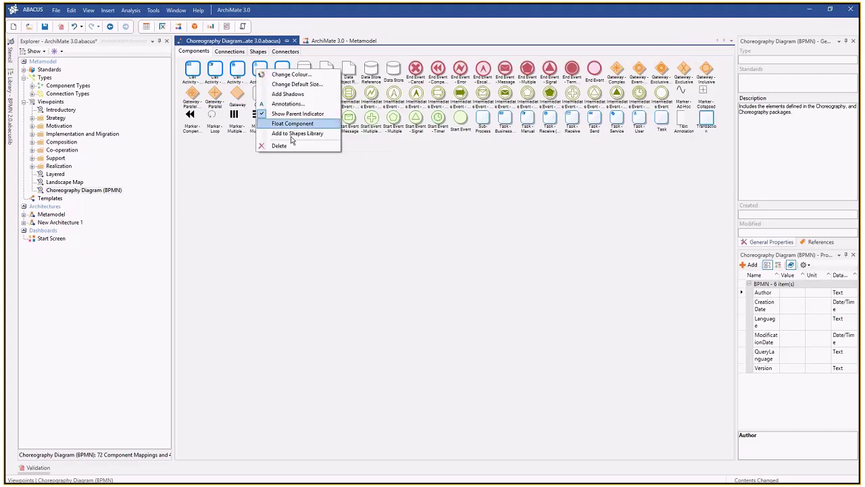
{"action": "left_click", "coordinate": [289, 145]}
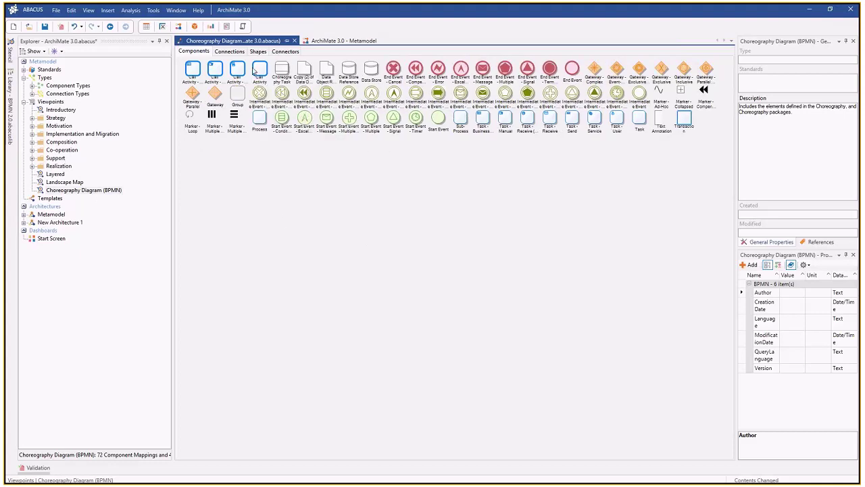
{"action": "left_click_drag", "start_coordinate": [253, 71], "coordinate": [248, 242]}
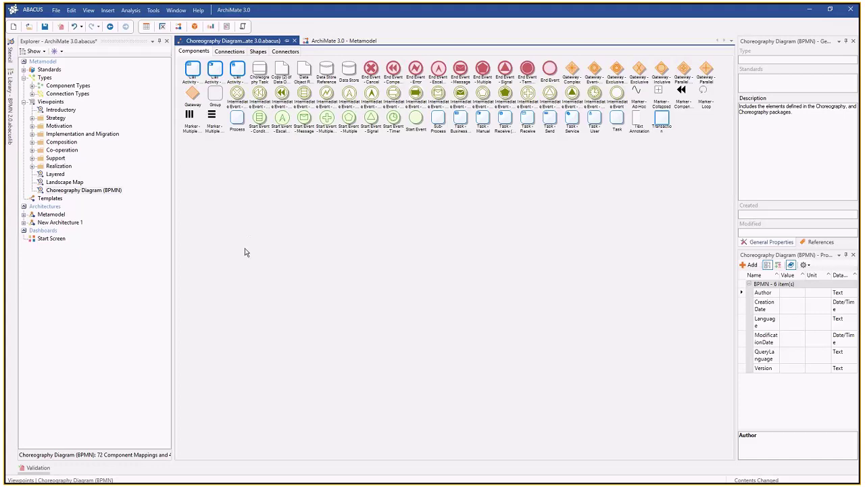
Step: Map the Business Process component type to a library shape in the Choreography Diagram (BPMN) viewpoint and check its components
{"action": "left_click", "coordinate": [39, 86]}
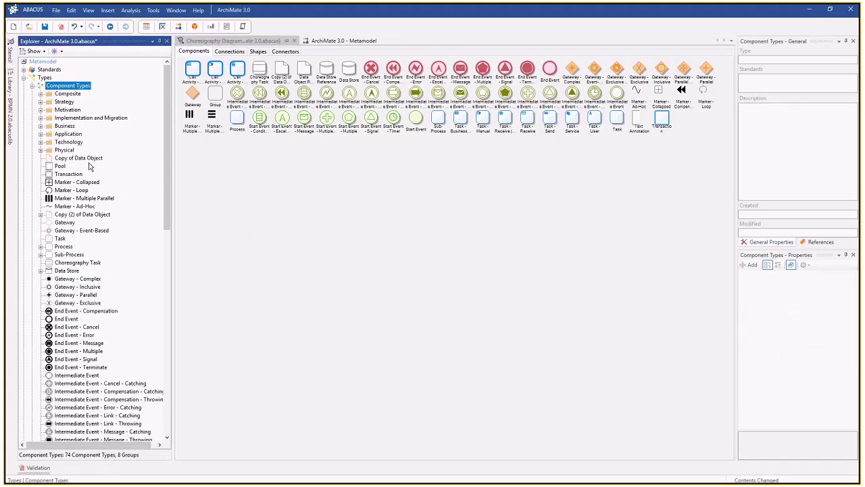
{"action": "left_click", "coordinate": [41, 126]}
{"action": "left_click", "coordinate": [84, 174]}
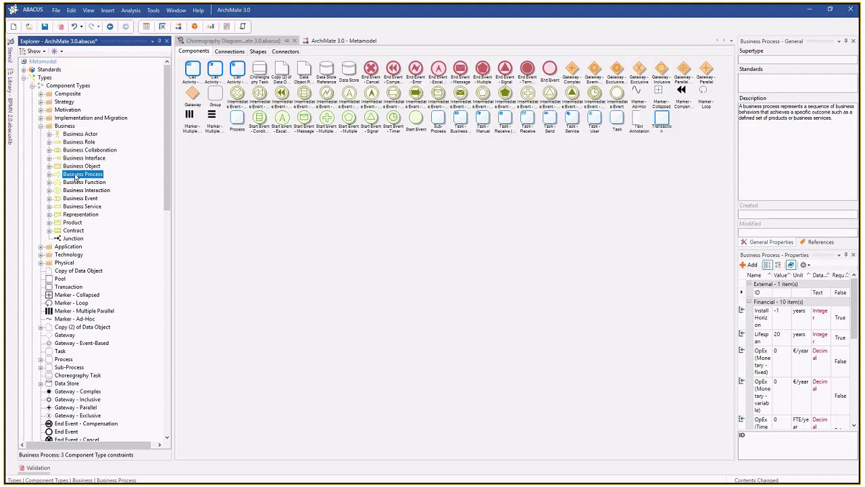
{"action": "left_click", "coordinate": [258, 52]}
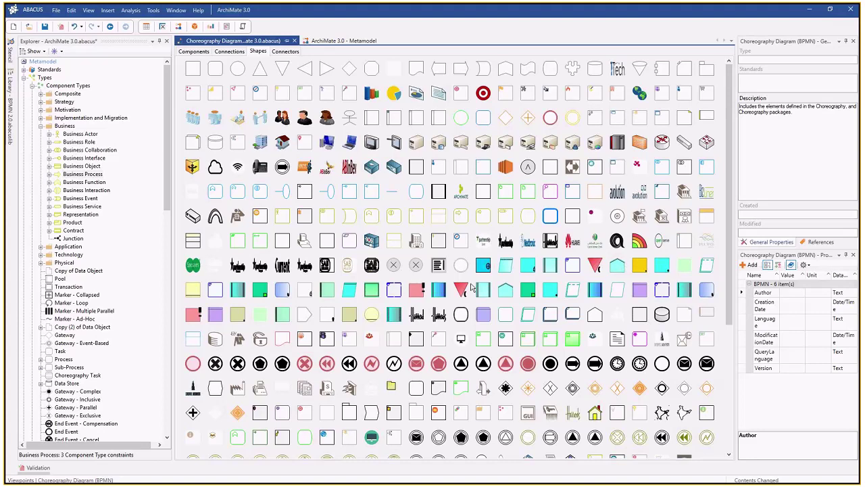
{"action": "left_click_drag", "start_coordinate": [80, 175], "coordinate": [569, 138]}
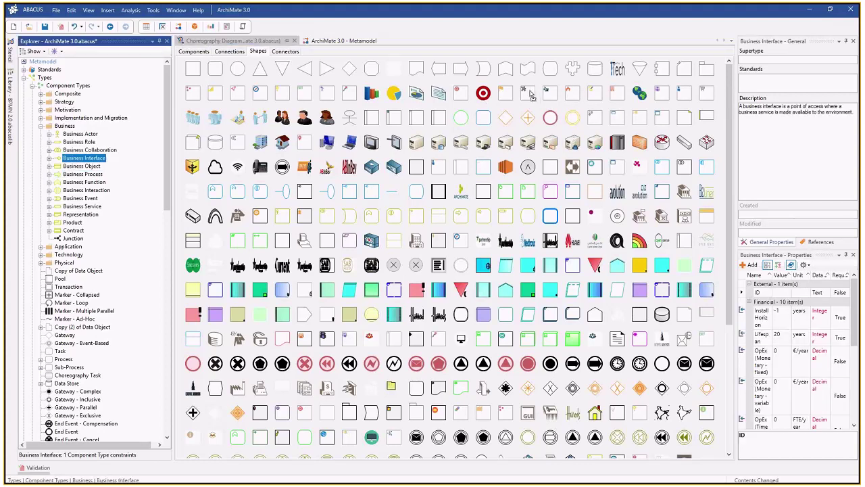
{"action": "left_click", "coordinate": [194, 56]}
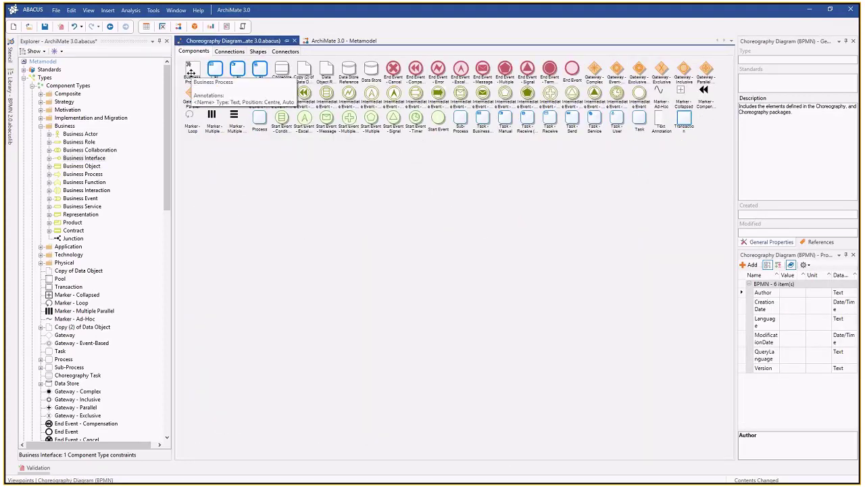
Step: Examine the shapes library and the options for a Call Activity component, including adding it to that library
{"action": "left_click", "coordinate": [257, 53]}
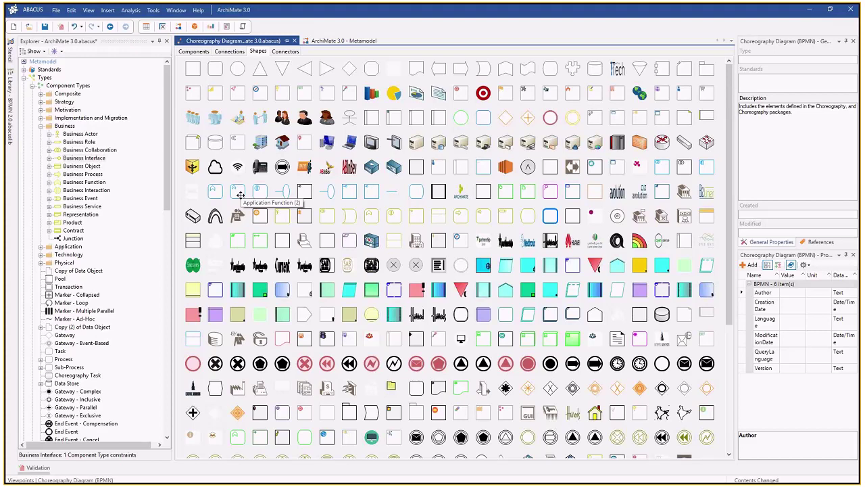
{"action": "left_click", "coordinate": [196, 52]}
{"action": "right_click", "coordinate": [213, 73]}
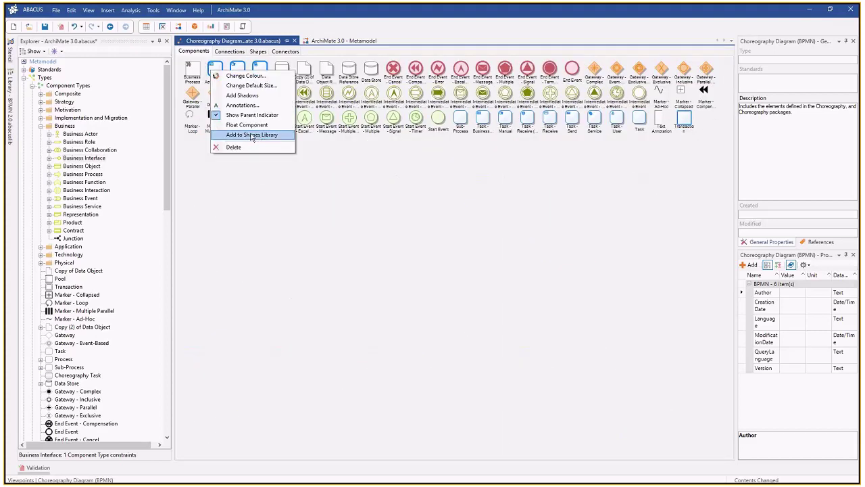
{"action": "left_click", "coordinate": [258, 52]}
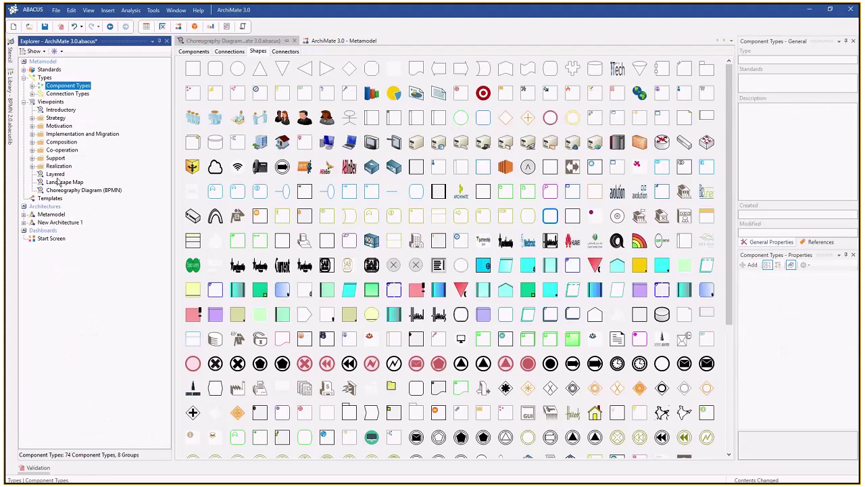
Step: Open the Layered viewpoint and check its shapes library and the options for the Application Collaboration component
{"action": "double_click", "coordinate": [56, 176]}
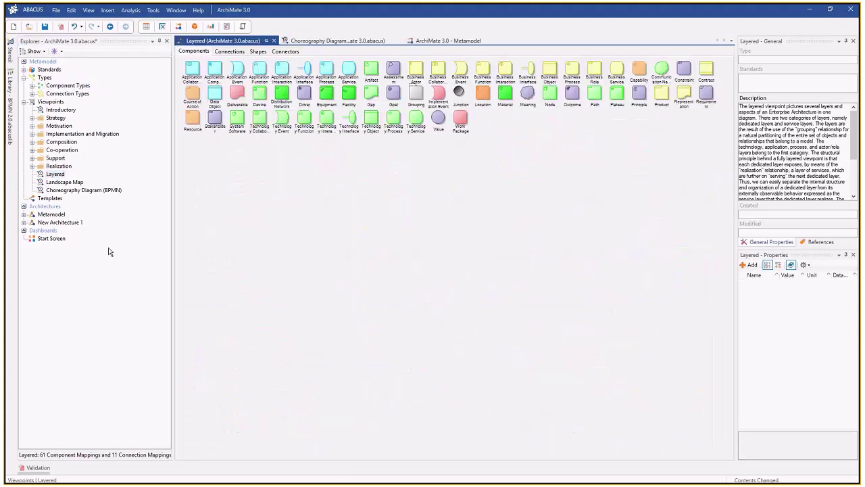
{"action": "right_click", "coordinate": [196, 67]}
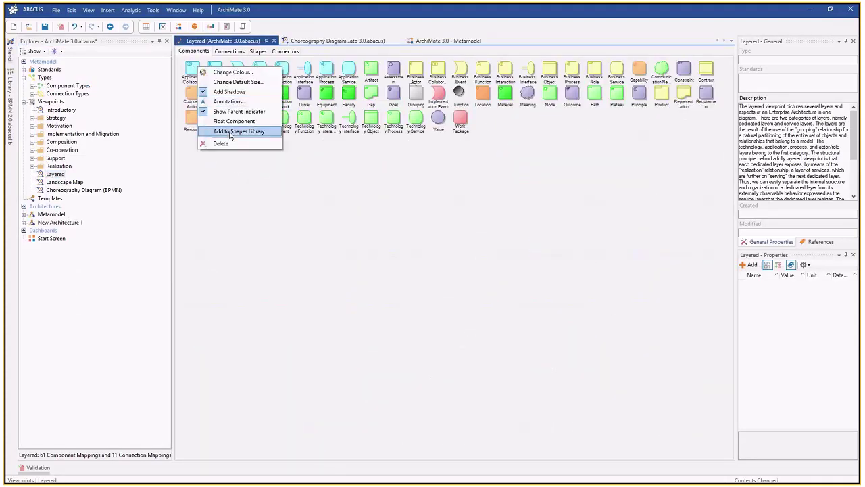
{"action": "left_click", "coordinate": [258, 52]}
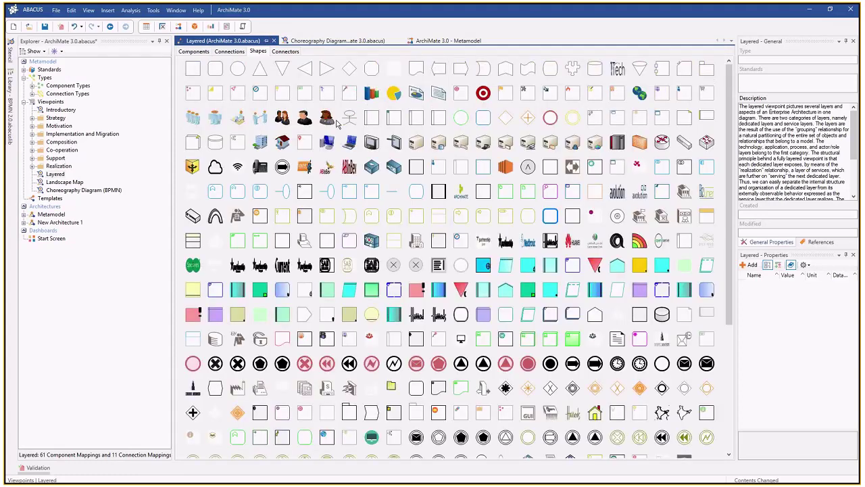
{"action": "left_click", "coordinate": [192, 52]}
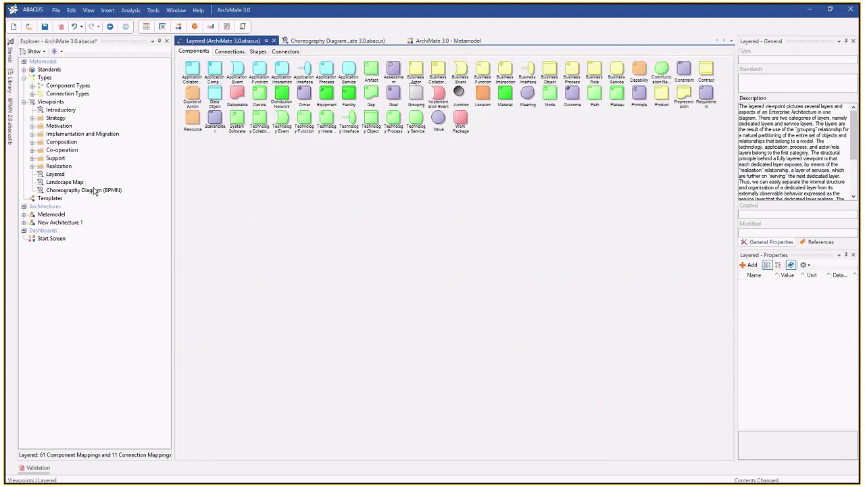
Step: Copy the Layered viewpoint and paste the duplicate into Viewpoints
{"action": "left_click", "coordinate": [68, 182]}
{"action": "left_click", "coordinate": [58, 175]}
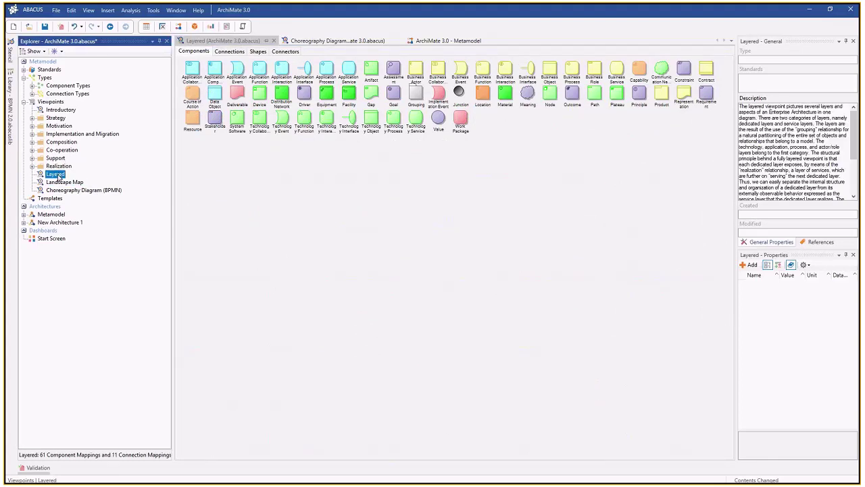
{"action": "right_click", "coordinate": [57, 175]}
{"action": "key", "text": "Escape"}
{"action": "left_click", "coordinate": [50, 101]}
{"action": "right_click", "coordinate": [53, 102]}
{"action": "left_click", "coordinate": [68, 117]}
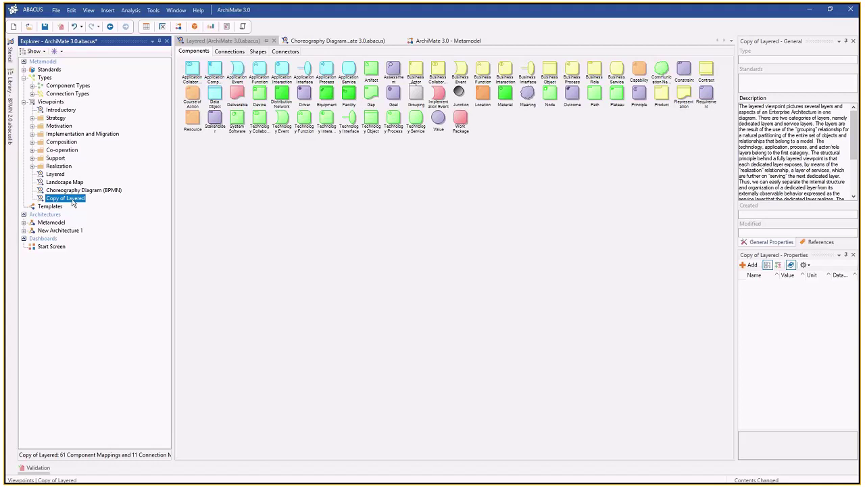
Step: Open the Copy of Layered viewpoint and delete its Equipment and Driver components
{"action": "double_click", "coordinate": [72, 203]}
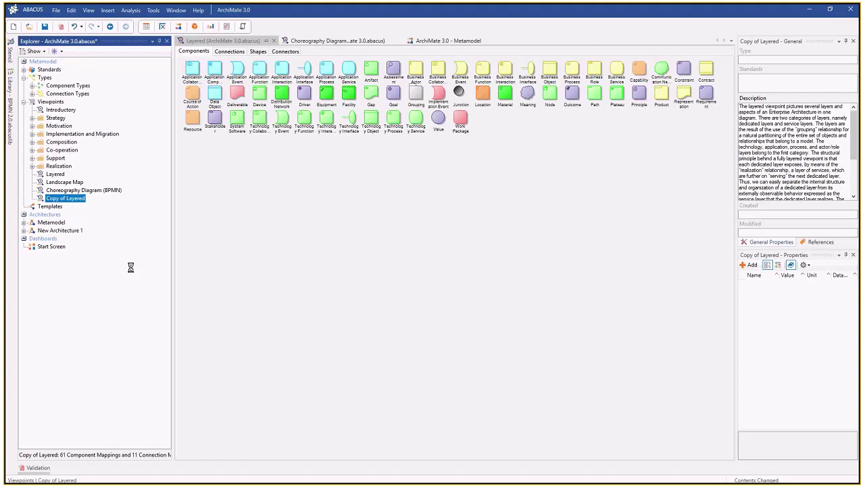
{"action": "right_click", "coordinate": [320, 92]}
{"action": "left_click", "coordinate": [325, 168]}
{"action": "right_click", "coordinate": [305, 92]}
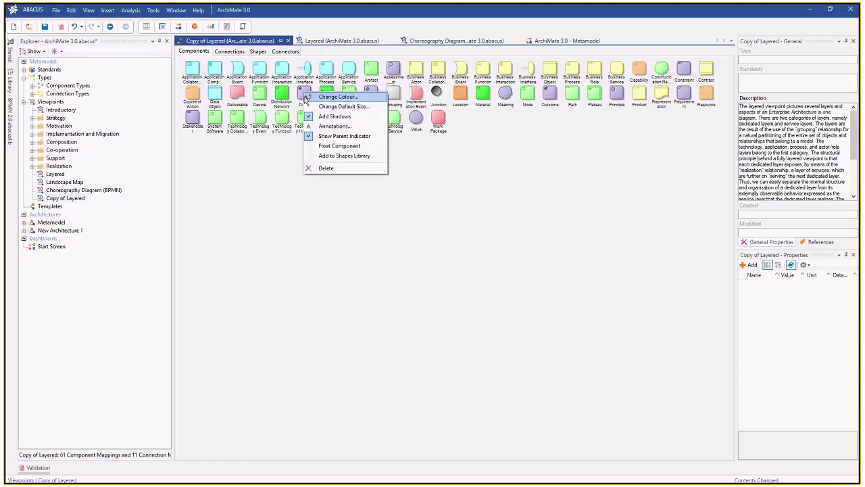
{"action": "left_click", "coordinate": [325, 169]}
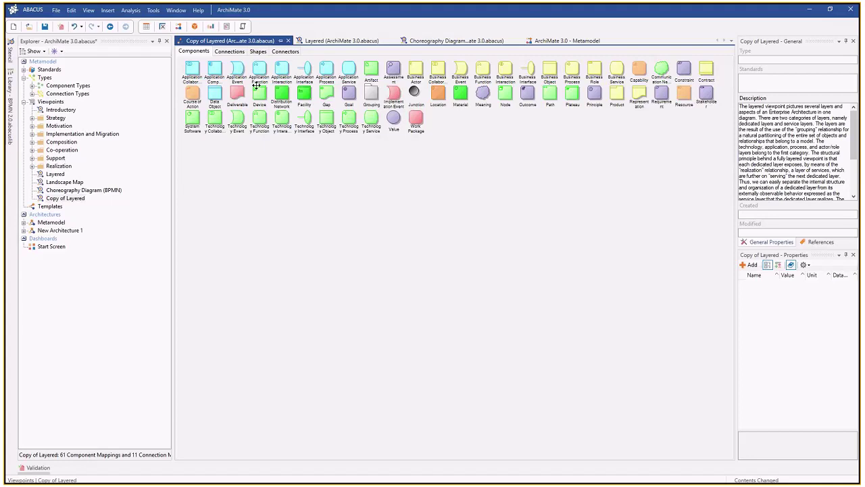
Step: Check the options for Application Interface and Application Collaboration in Copy of Layered, and briefly expand Component Types, without changing anything
{"action": "right_click", "coordinate": [306, 71]}
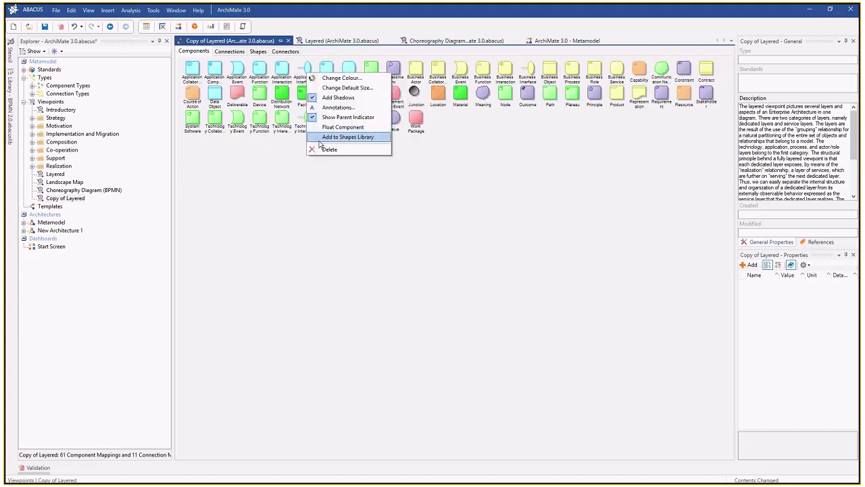
{"action": "left_click", "coordinate": [286, 186]}
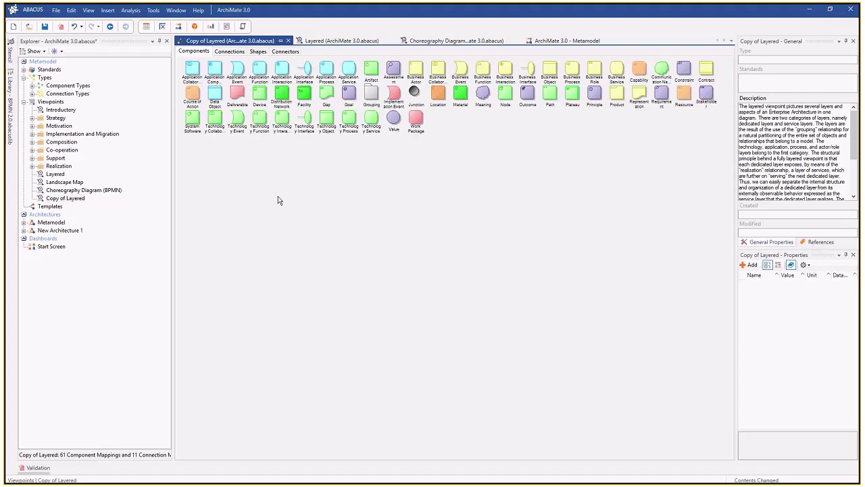
{"action": "left_click", "coordinate": [33, 86]}
{"action": "left_click", "coordinate": [32, 86]}
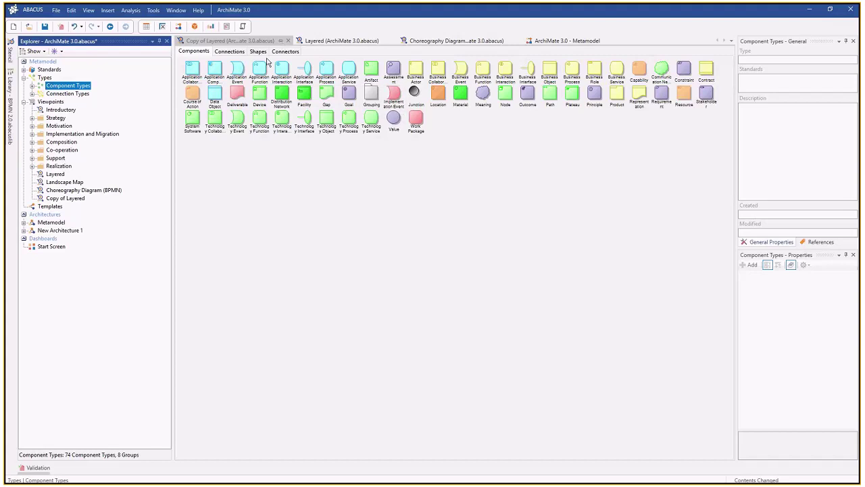
{"action": "right_click", "coordinate": [192, 66]}
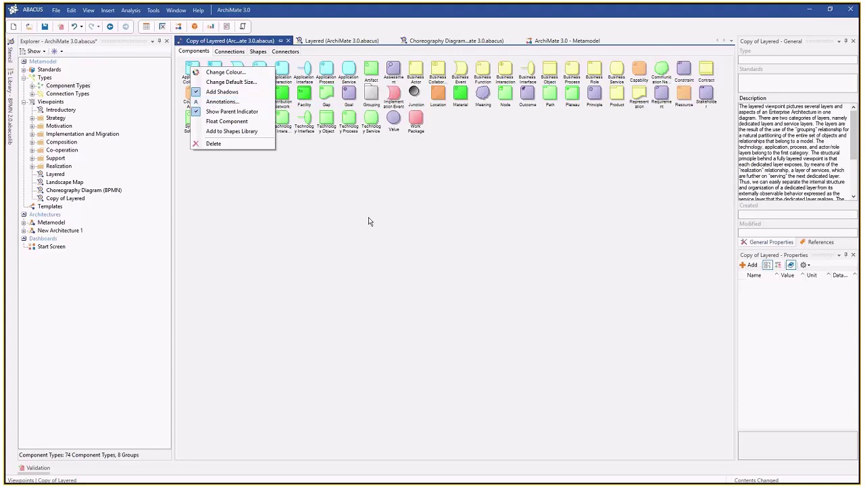
{"action": "left_click", "coordinate": [350, 244]}
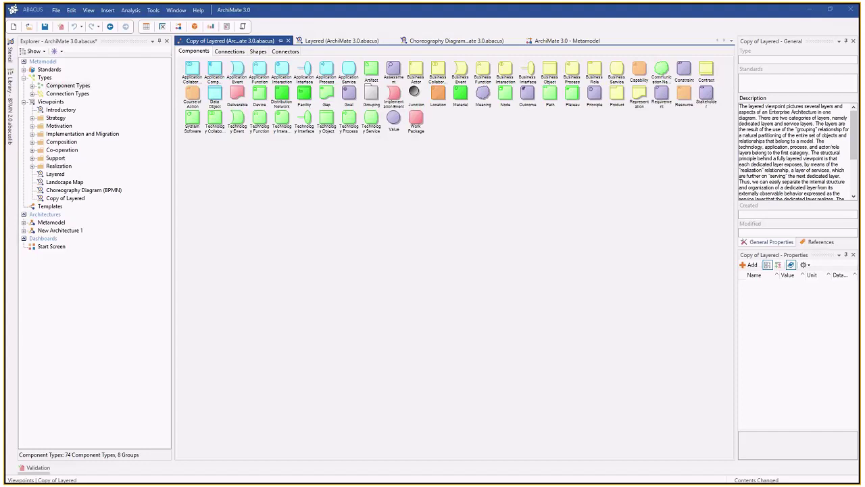
Step: Create a user named New User in Manage Users/Groups and enter an account password for it
{"action": "left_click", "coordinate": [24, 78]}
{"action": "left_click", "coordinate": [53, 79]}
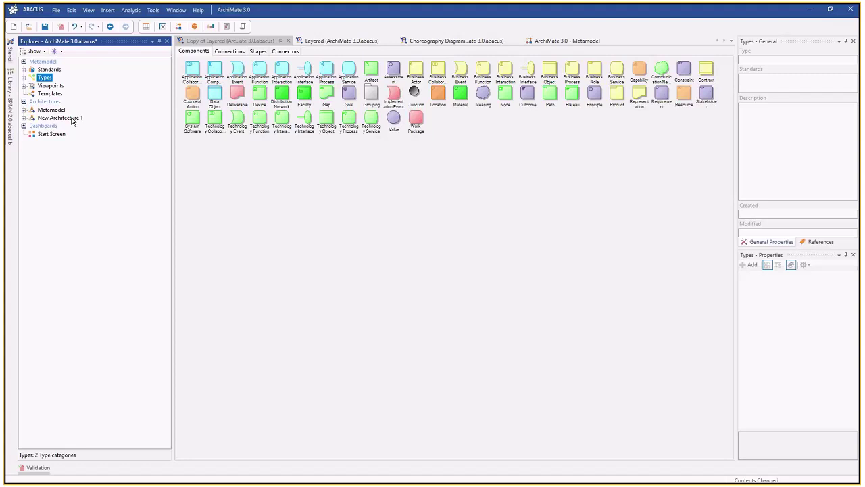
{"action": "left_click", "coordinate": [56, 10]}
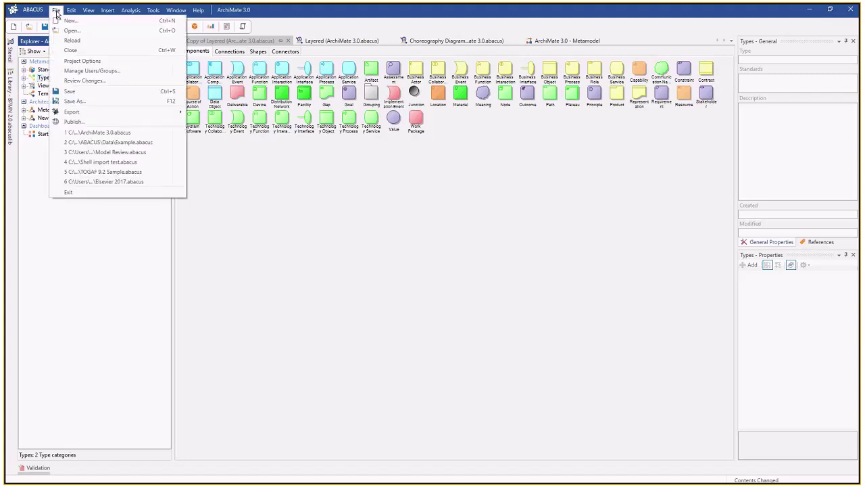
{"action": "left_click", "coordinate": [90, 72]}
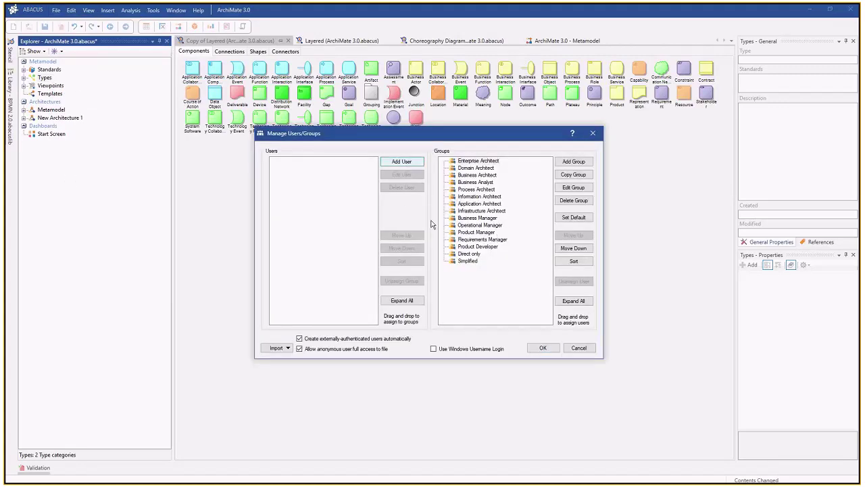
{"action": "left_click", "coordinate": [403, 162]}
{"action": "left_click", "coordinate": [440, 193]}
{"action": "type", "text": "1"}
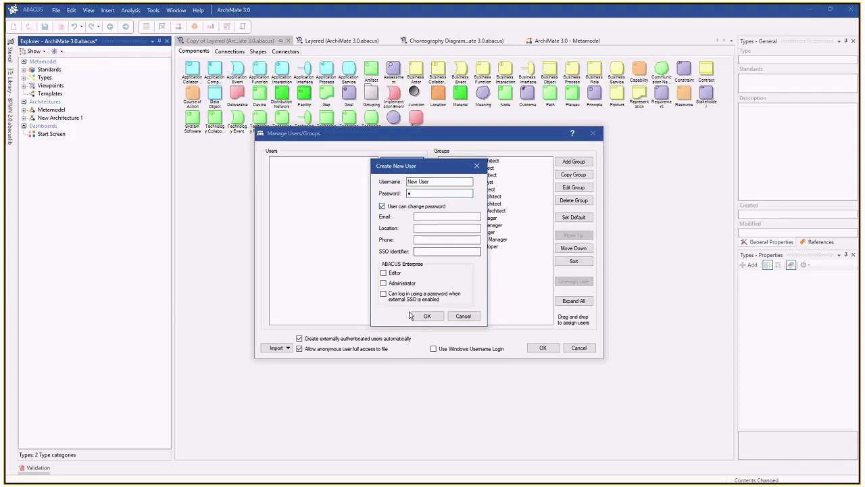
{"action": "left_click", "coordinate": [425, 316]}
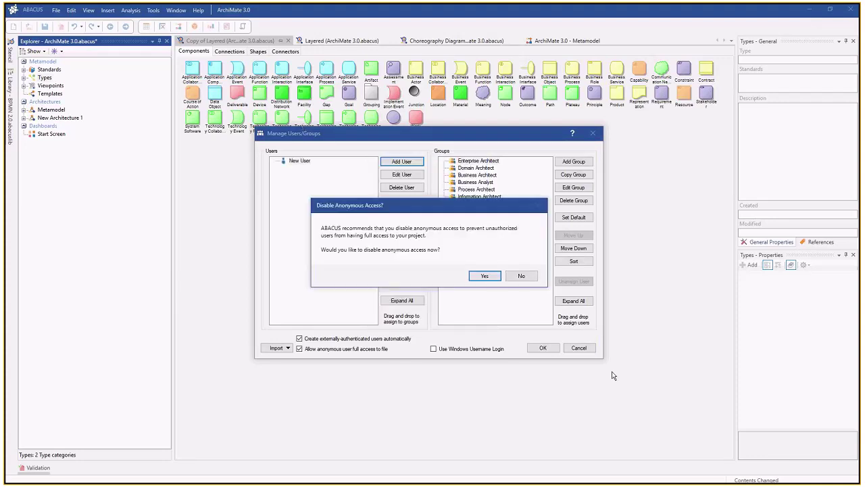
Step: Keep anonymous access enabled, assign New User to the Business Architect group and apply the user settings
{"action": "left_click", "coordinate": [531, 276]}
{"action": "left_click_drag", "start_coordinate": [303, 163], "coordinate": [494, 178]}
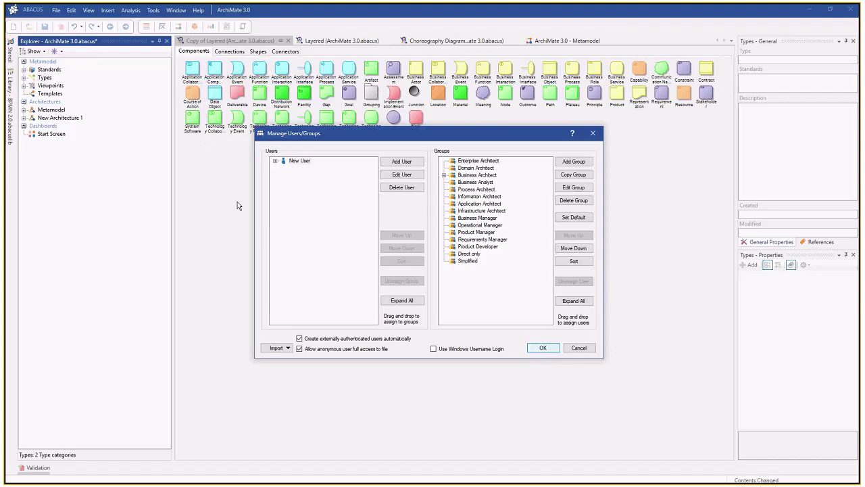
{"action": "key", "text": "Return"}
Step: Try adding the Business Analyst group to New Architecture 1's permissions and toggling its Read permission, discarding the changes
{"action": "left_click", "coordinate": [49, 117]}
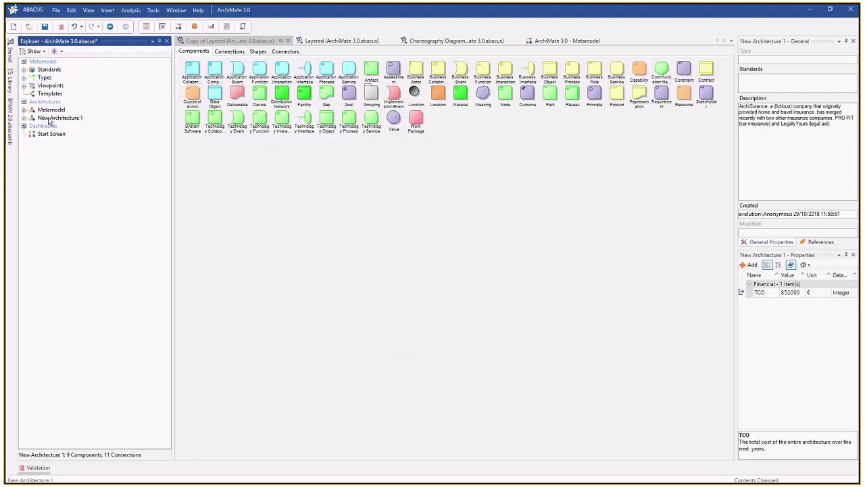
{"action": "right_click", "coordinate": [49, 118]}
{"action": "left_click", "coordinate": [79, 165]}
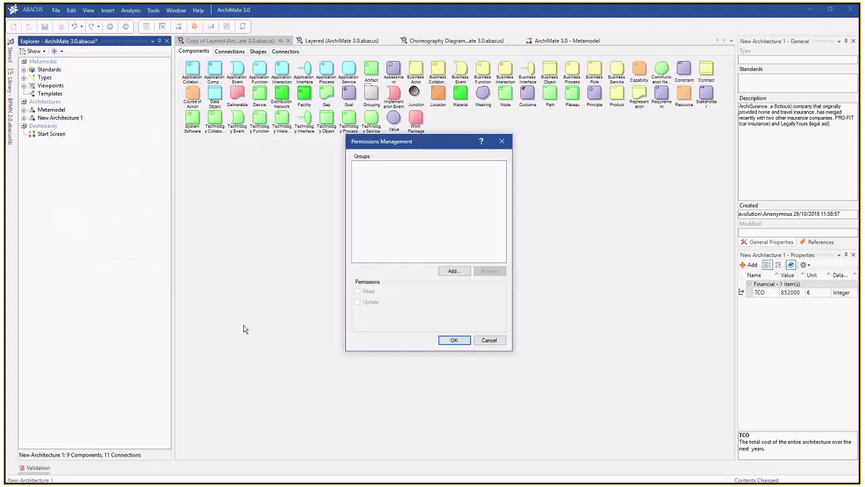
{"action": "left_click", "coordinate": [453, 271]}
{"action": "left_click", "coordinate": [406, 215]}
{"action": "left_click", "coordinate": [433, 318]}
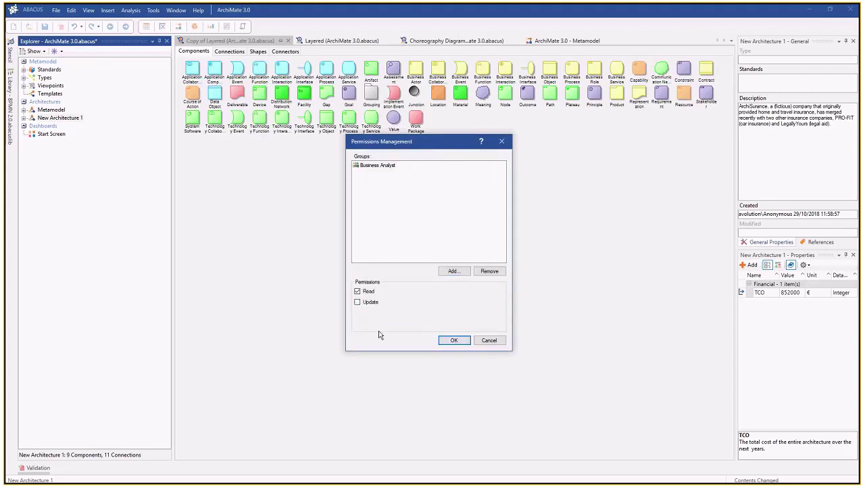
{"action": "left_click", "coordinate": [361, 295]}
{"action": "left_click", "coordinate": [489, 341]}
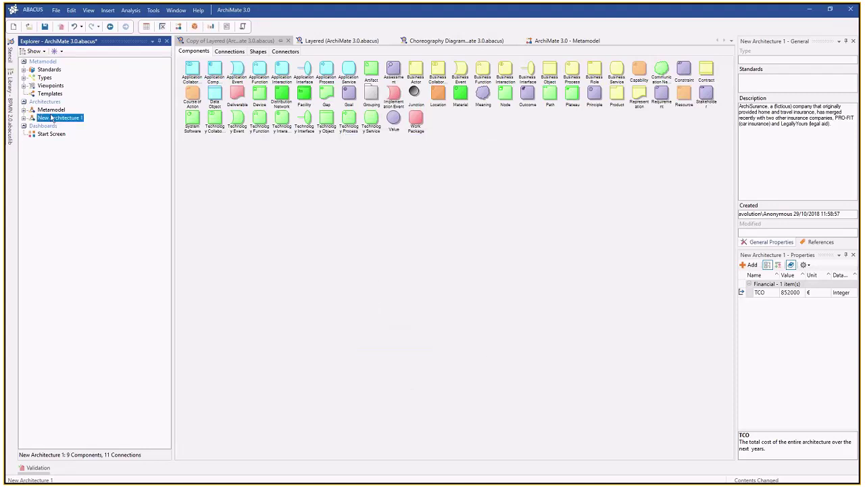
Step: Expand New Architecture 1 and Types in the model tree, and check the add-ons listed in the About information
{"action": "left_click", "coordinate": [24, 118]}
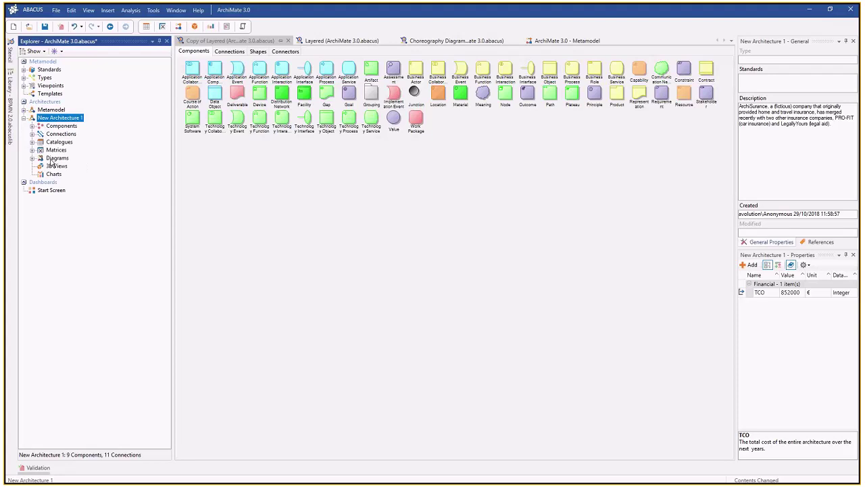
{"action": "left_click", "coordinate": [23, 77]}
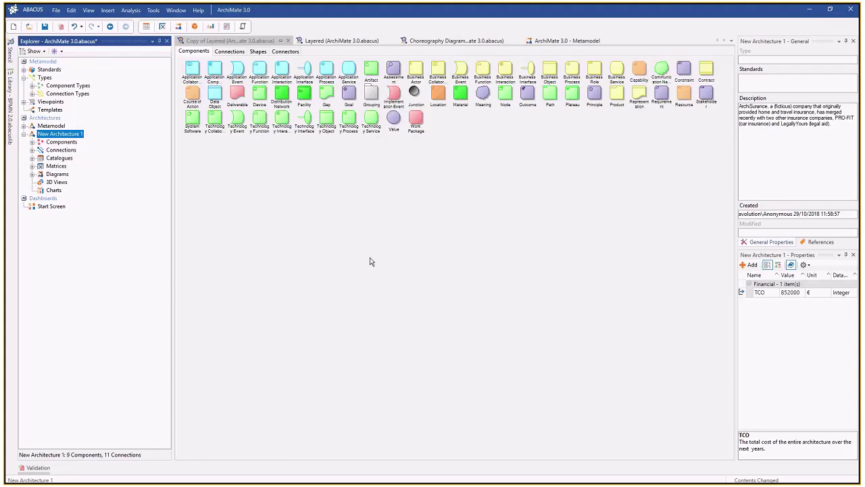
{"action": "left_click", "coordinate": [198, 10]}
{"action": "left_click", "coordinate": [226, 80]}
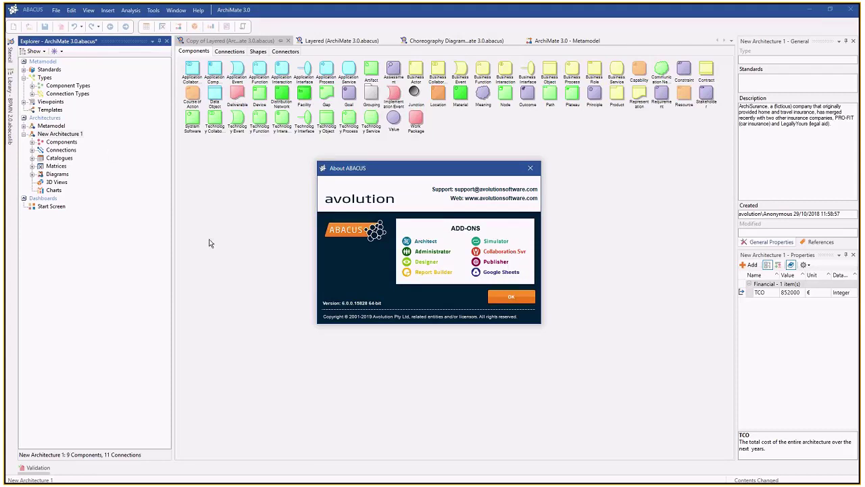
{"action": "left_click", "coordinate": [530, 168]}
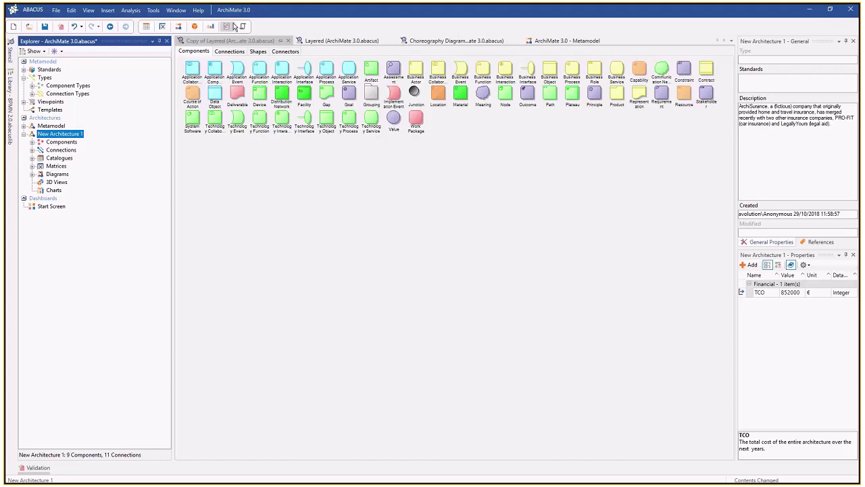
{"action": "left_click", "coordinate": [198, 10]}
{"action": "left_click", "coordinate": [225, 81]}
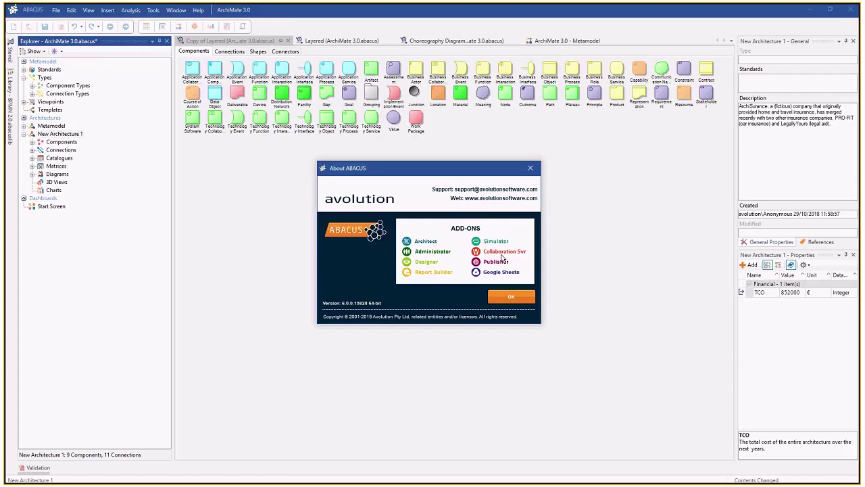
{"action": "left_click", "coordinate": [531, 168]}
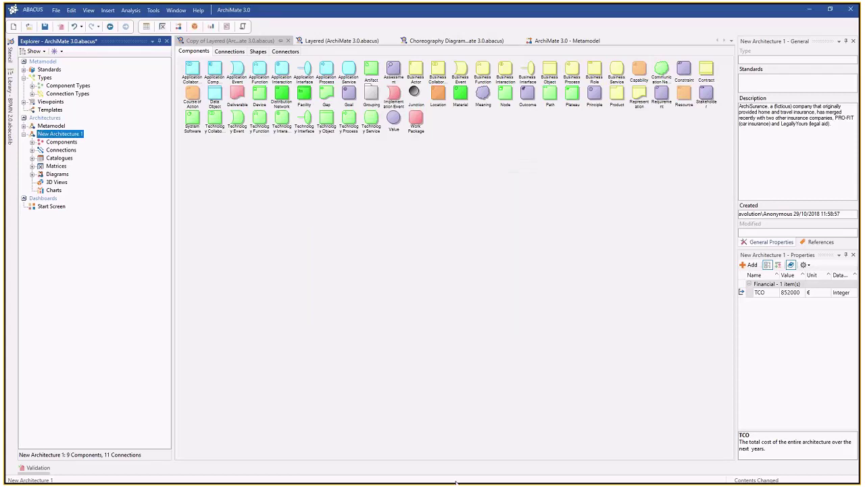
Step: Switch to the Outlook meeting invitation, review the diagram auto generation and ArchiMate with BPMN queries, and put it away
{"action": "key", "text": "alt+Tab"}
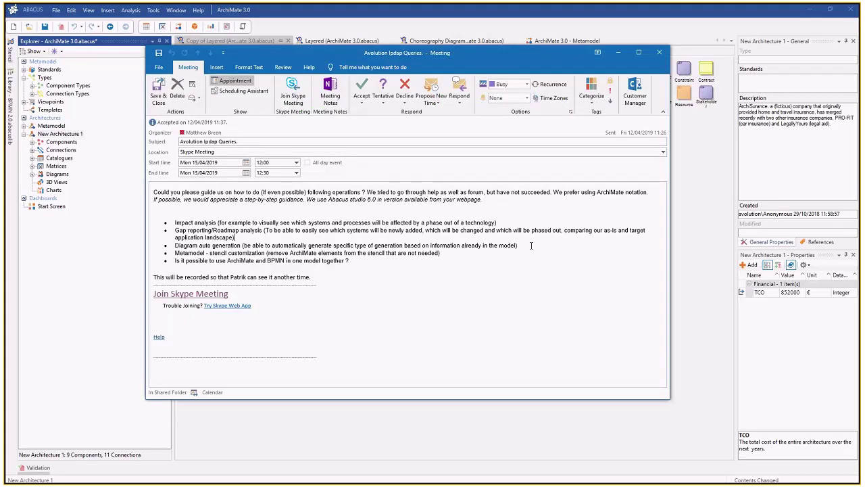
{"action": "double_click", "coordinate": [193, 244]}
{"action": "left_click", "coordinate": [194, 258]}
{"action": "left_click", "coordinate": [195, 246]}
{"action": "left_click", "coordinate": [619, 59]}
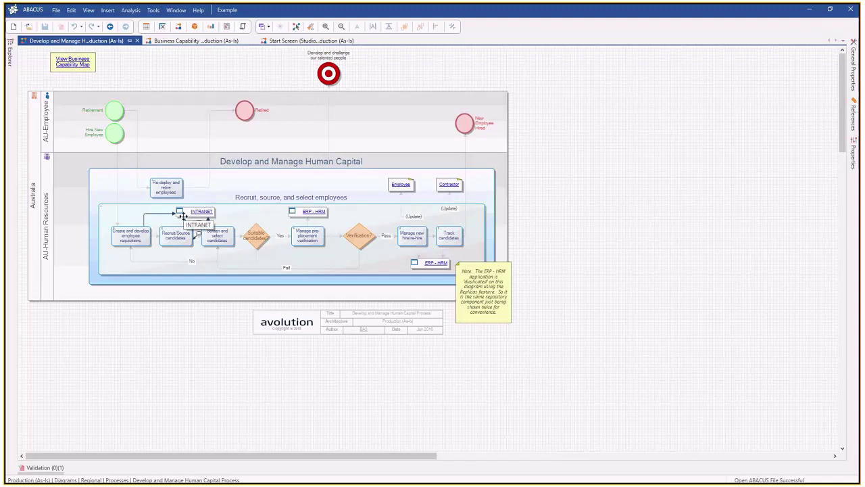
Step: Check the component and connection types in the Element Selection of the Develop and Manage Human Capital Process diagram
{"action": "right_click", "coordinate": [605, 230]}
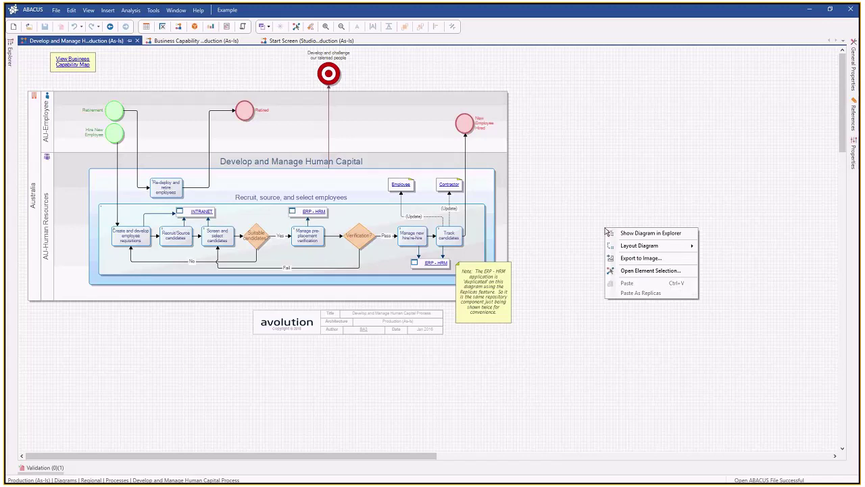
{"action": "left_click", "coordinate": [632, 271]}
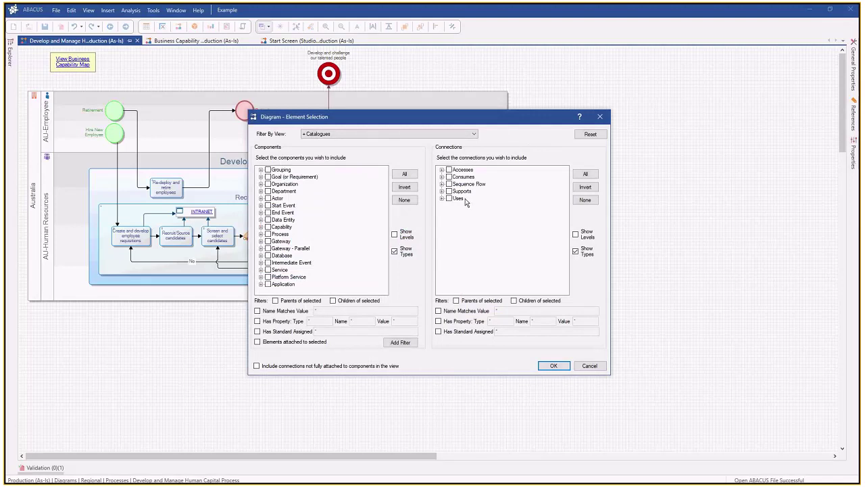
{"action": "left_click", "coordinate": [600, 118]}
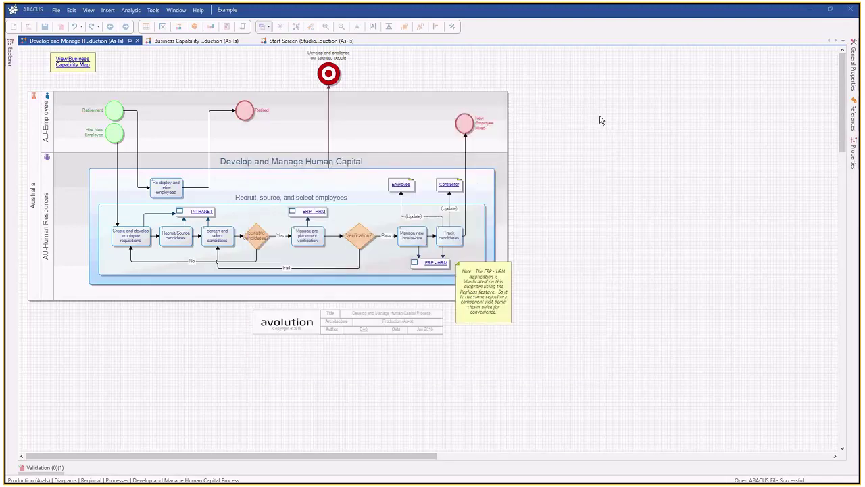
Step: Examine the references of the INTRANET, ERP - HRM and Manage new hire/re-hire components on the process diagram
{"action": "left_click", "coordinate": [184, 211]}
{"action": "left_click_drag", "start_coordinate": [186, 206], "coordinate": [183, 212]}
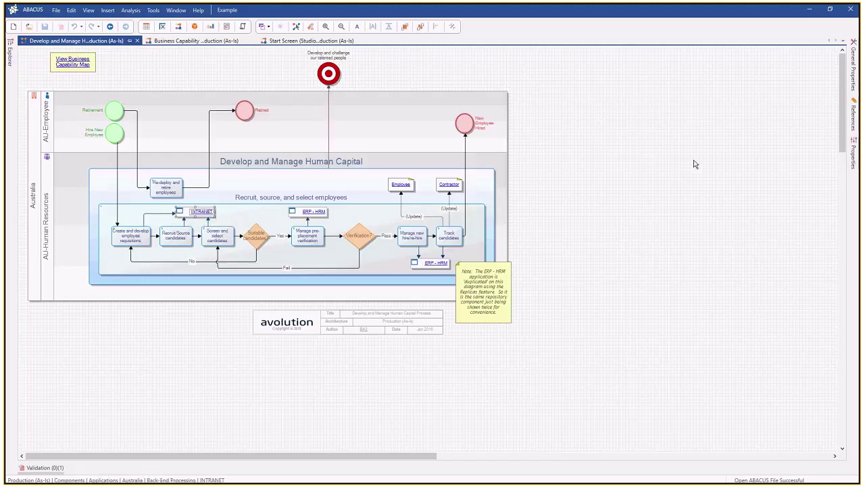
{"action": "left_click", "coordinate": [853, 116]}
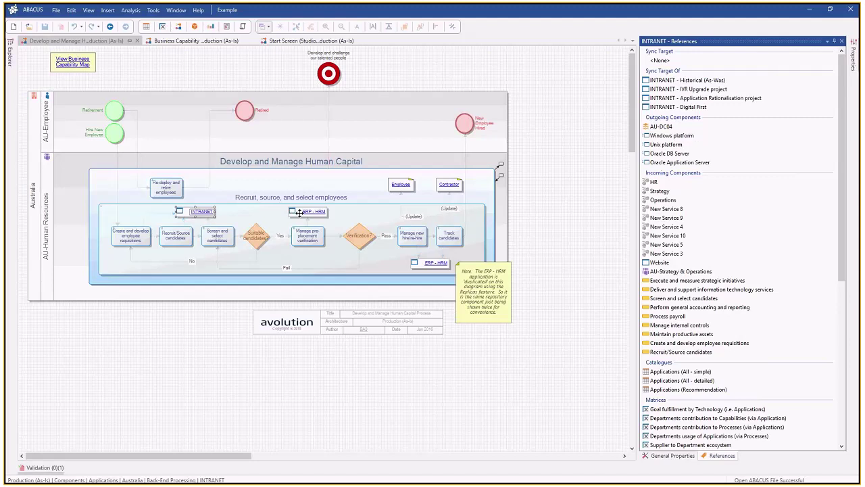
{"action": "left_click", "coordinate": [430, 262]}
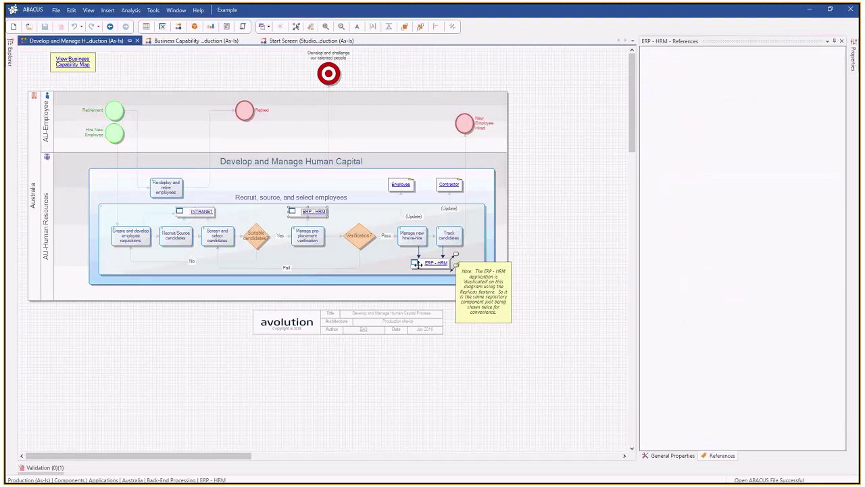
{"action": "left_click", "coordinate": [412, 234]}
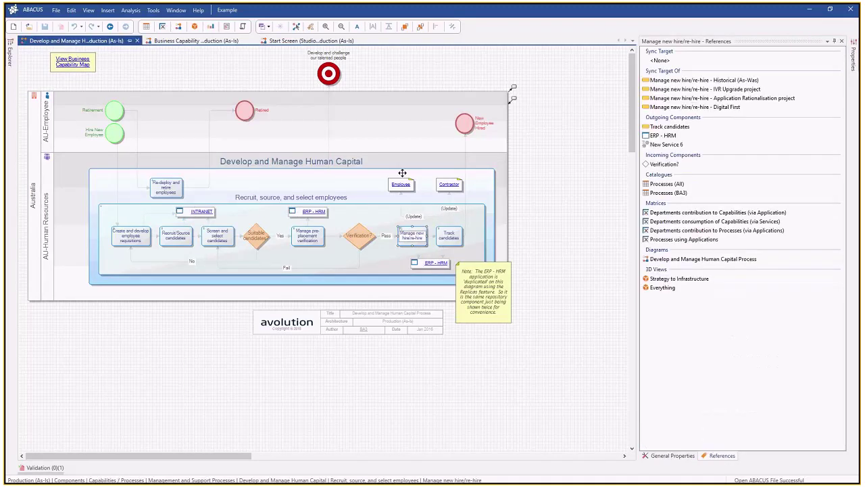
Step: Create a drill-down Solution Diagram from the lower ERP - HRM application on the process diagram
{"action": "left_click", "coordinate": [422, 262]}
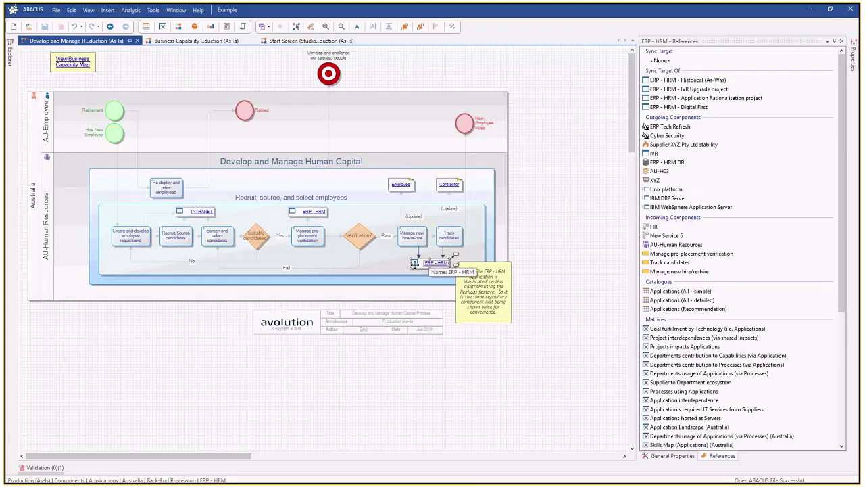
{"action": "right_click", "coordinate": [419, 269]}
{"action": "mouse_move", "coordinate": [494, 380]}
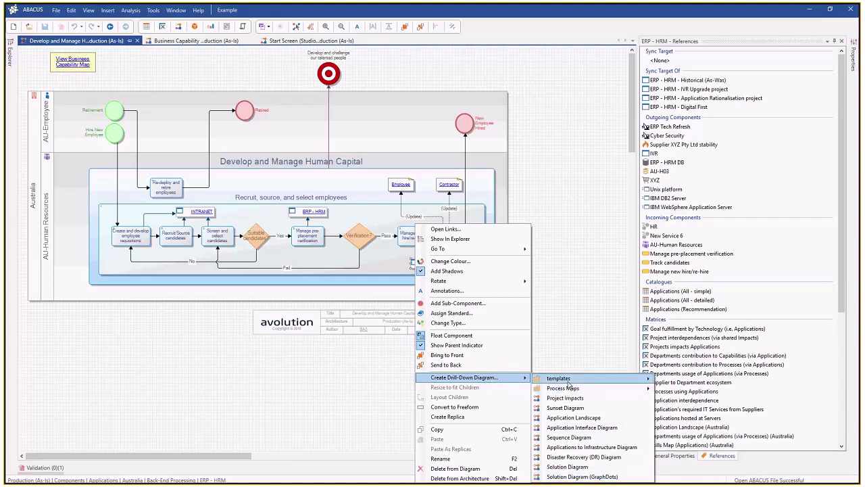
{"action": "left_click", "coordinate": [577, 460]}
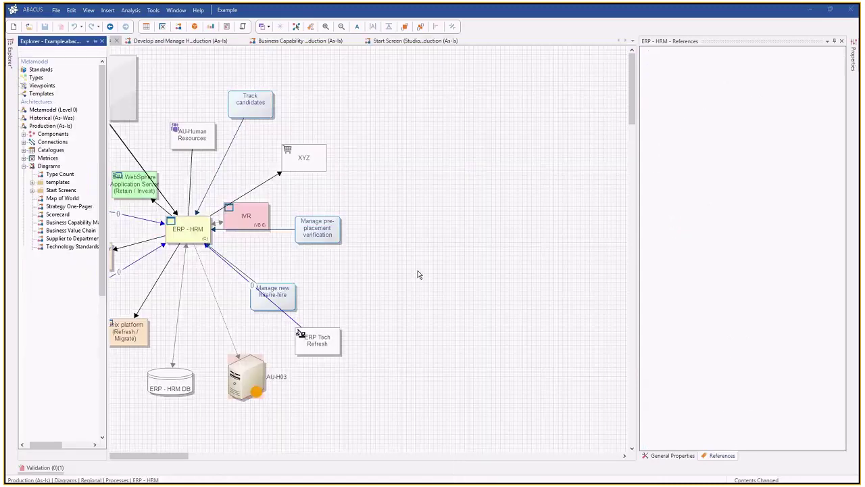
Step: Spread out the ERP - HRM, Manage new hire/re-hire, IBM WebSphere Application Server and IVR components so the connections are easier to read
{"action": "left_click_drag", "start_coordinate": [189, 242], "coordinate": [185, 263]}
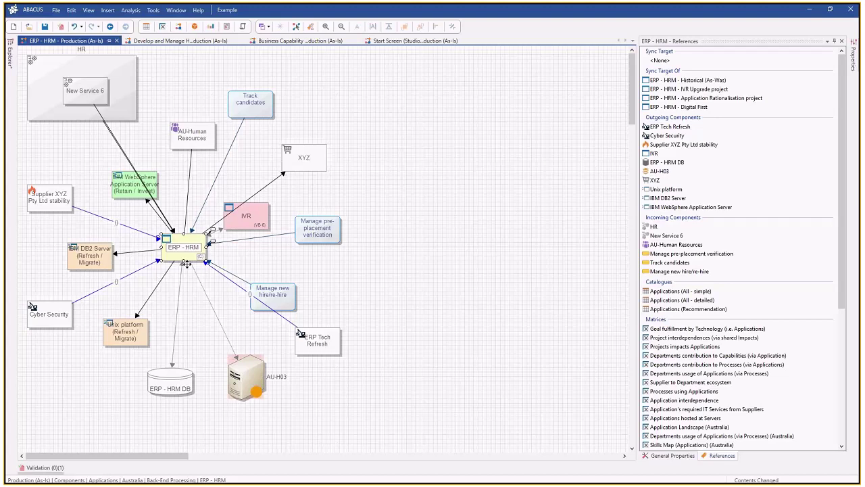
{"action": "left_click_drag", "start_coordinate": [272, 292], "coordinate": [285, 282]}
{"action": "left_click", "coordinate": [426, 348]}
{"action": "left_click", "coordinate": [133, 173]}
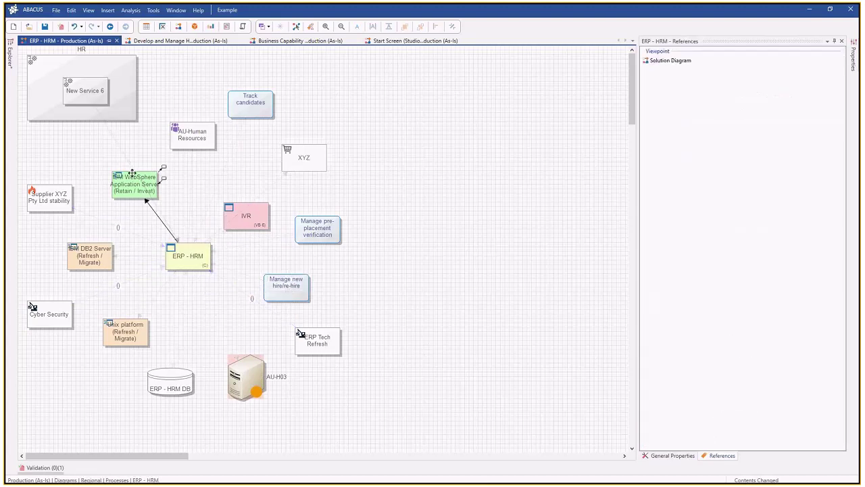
{"action": "left_click_drag", "start_coordinate": [132, 174], "coordinate": [70, 152]}
{"action": "left_click", "coordinate": [434, 245]}
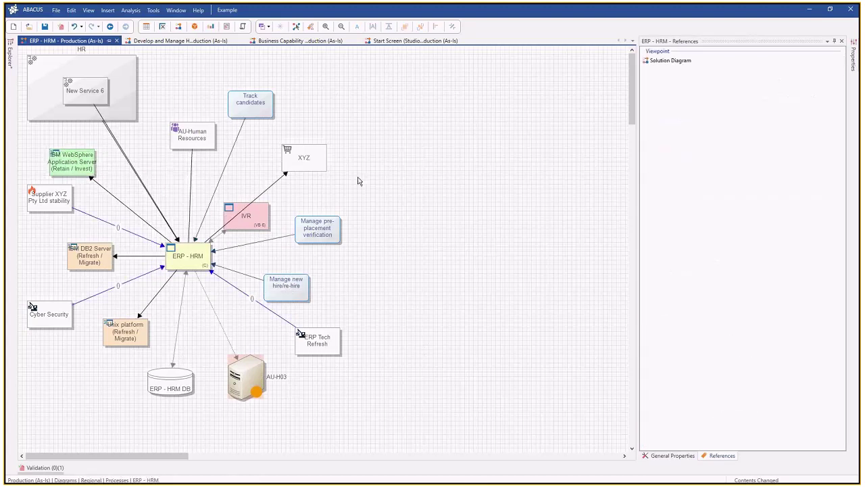
{"action": "left_click_drag", "start_coordinate": [265, 217], "coordinate": [381, 172]}
{"action": "left_click", "coordinate": [406, 274]}
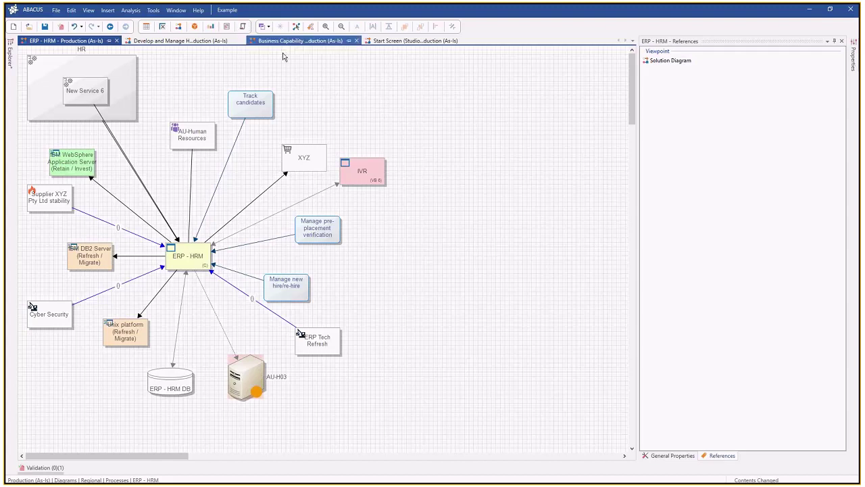
Step: Add the remaining servers and the Is Hosted At connections to the ERP - HRM diagram through its Element Selection
{"action": "right_click", "coordinate": [450, 188]}
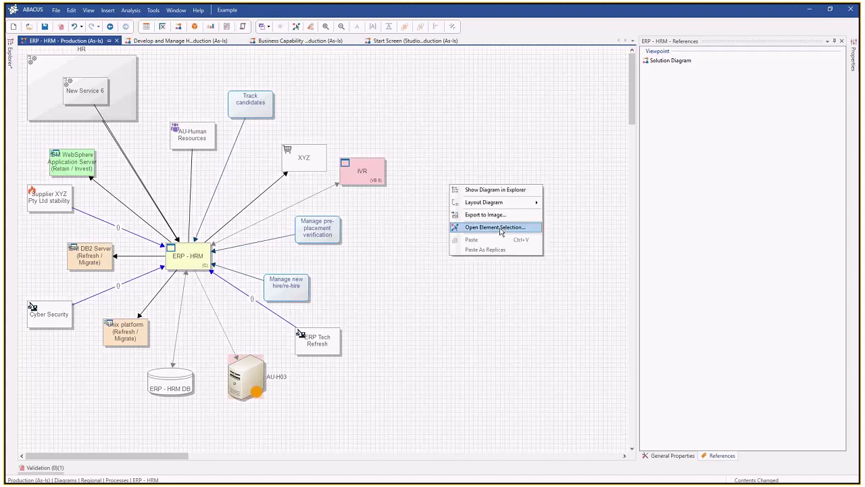
{"action": "left_click", "coordinate": [485, 363]}
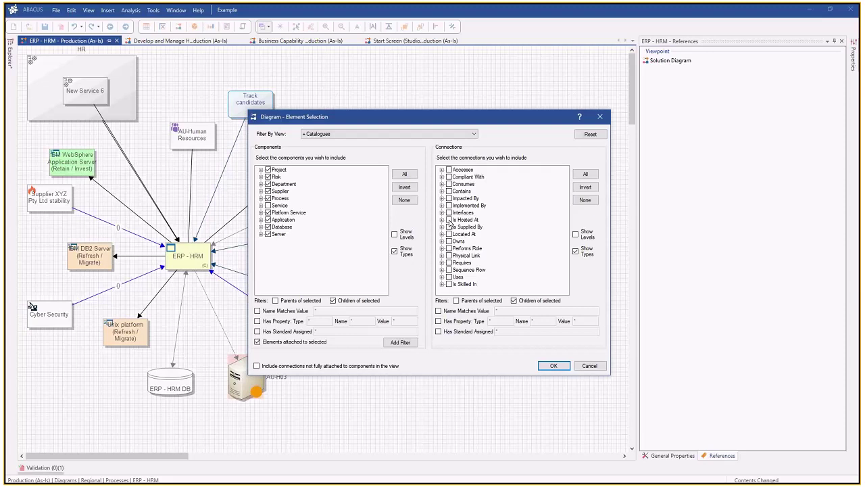
{"action": "left_click", "coordinate": [449, 220]}
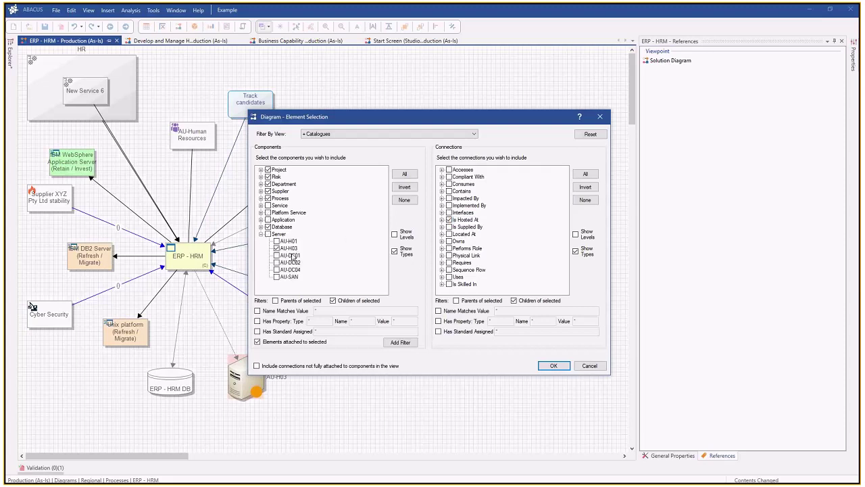
{"action": "left_click", "coordinate": [554, 366]}
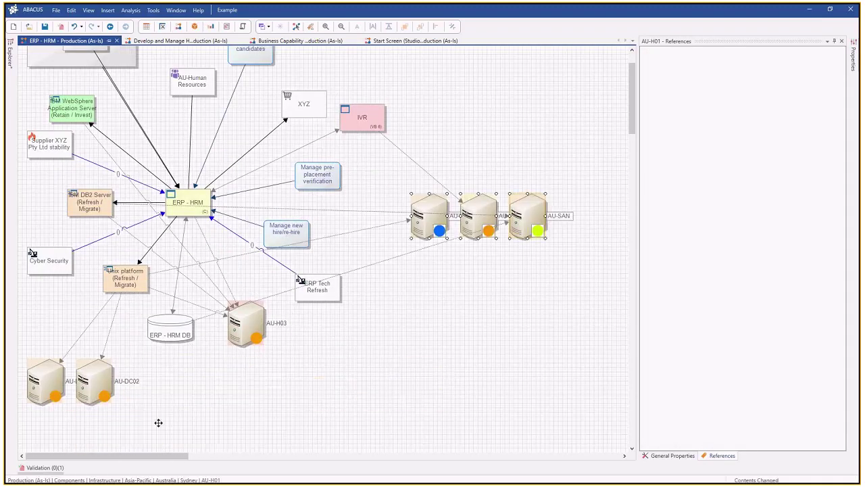
Step: Arrange the added servers: data centre servers below Unix platform, AU-H01 beside IVR, and AU-SAN beneath a slightly raised Cyber Security
{"action": "left_click_drag", "start_coordinate": [158, 422], "coordinate": [53, 367]}
{"action": "left_click_drag", "start_coordinate": [430, 226], "coordinate": [175, 407]}
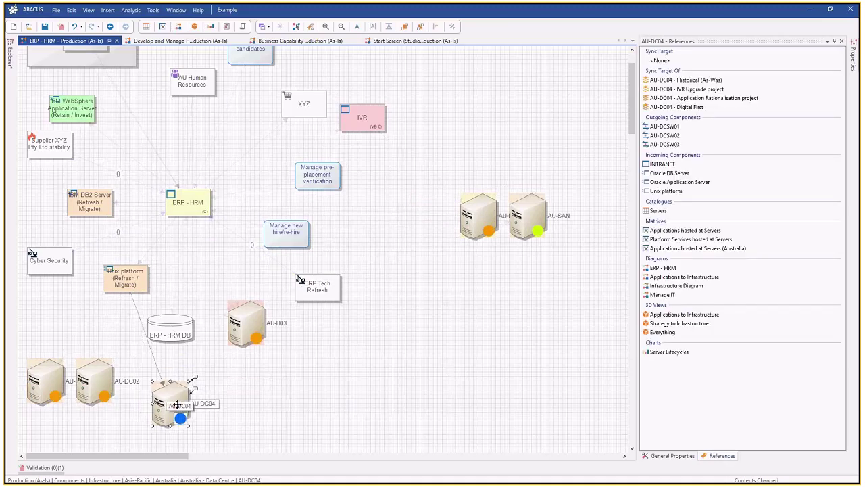
{"action": "left_click_drag", "start_coordinate": [507, 207], "coordinate": [308, 377]}
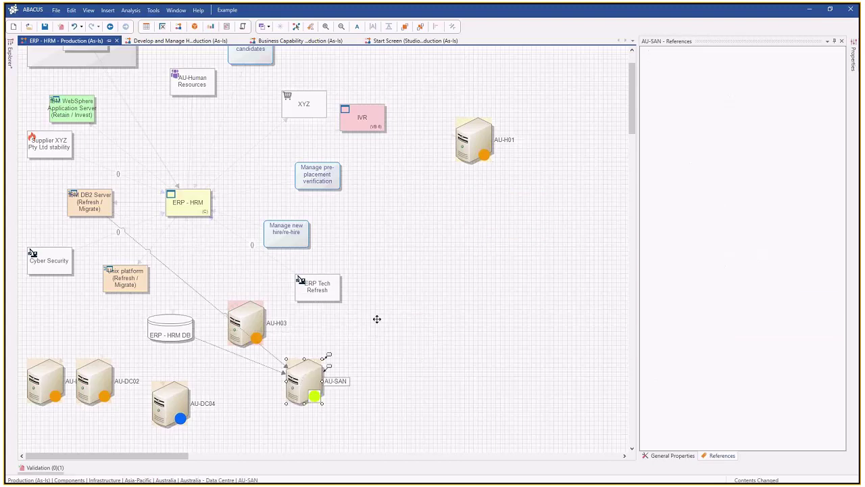
{"action": "left_click", "coordinate": [511, 317]}
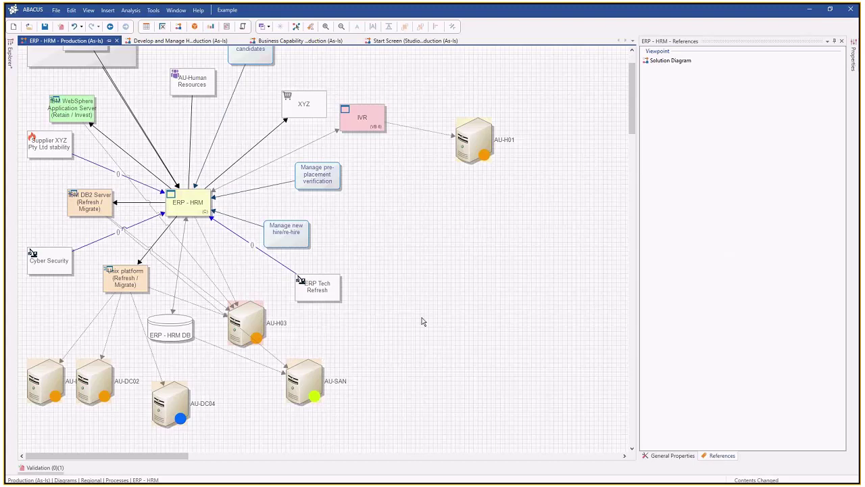
{"action": "left_click_drag", "start_coordinate": [295, 360], "coordinate": [45, 241]}
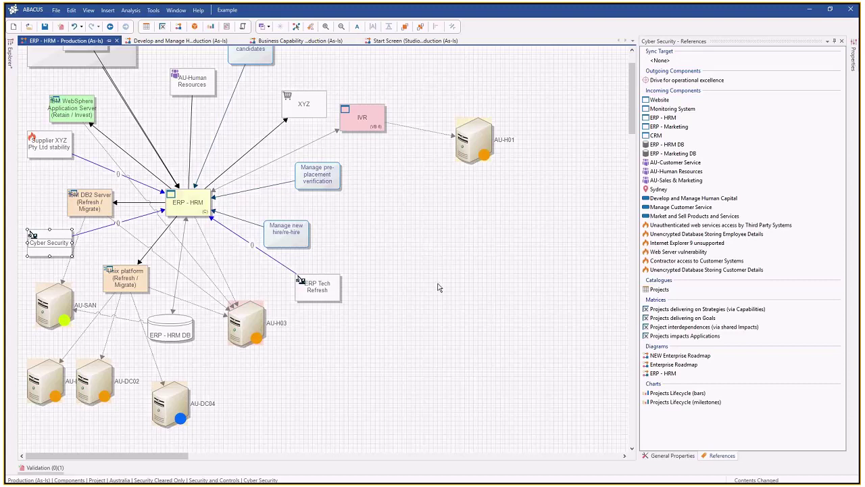
Step: Check which World According To scripts are available among the project algorithms
{"action": "left_click", "coordinate": [242, 26]}
{"action": "mouse_move", "coordinate": [288, 108]}
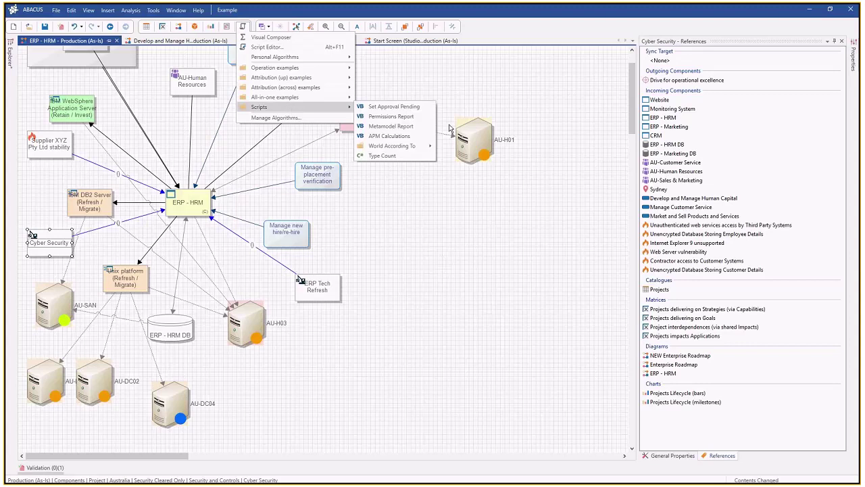
{"action": "mouse_move", "coordinate": [420, 147]}
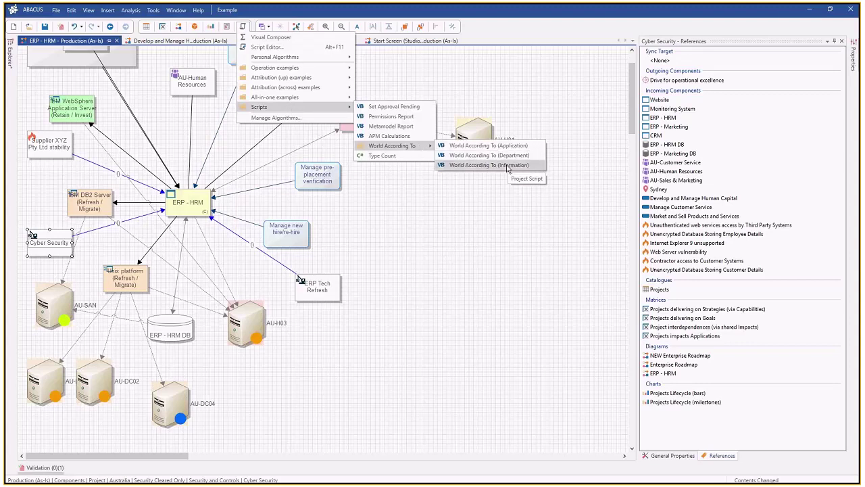
{"action": "left_click", "coordinate": [463, 223]}
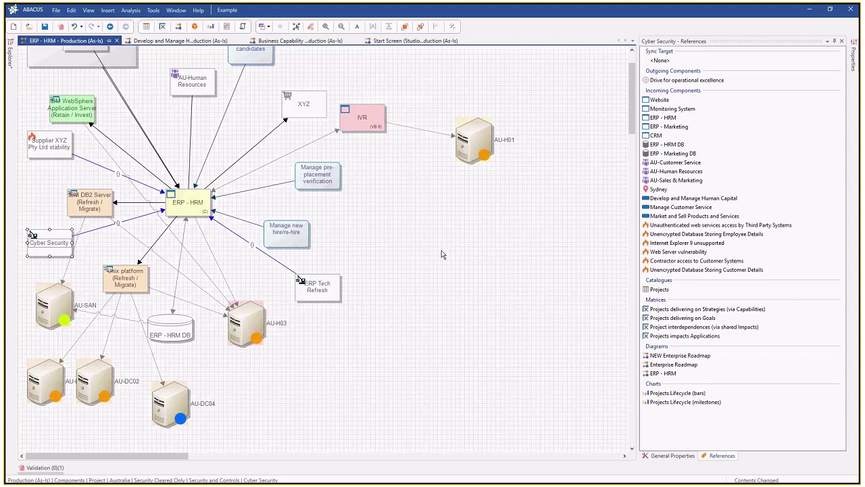
{"action": "left_click", "coordinate": [441, 254]}
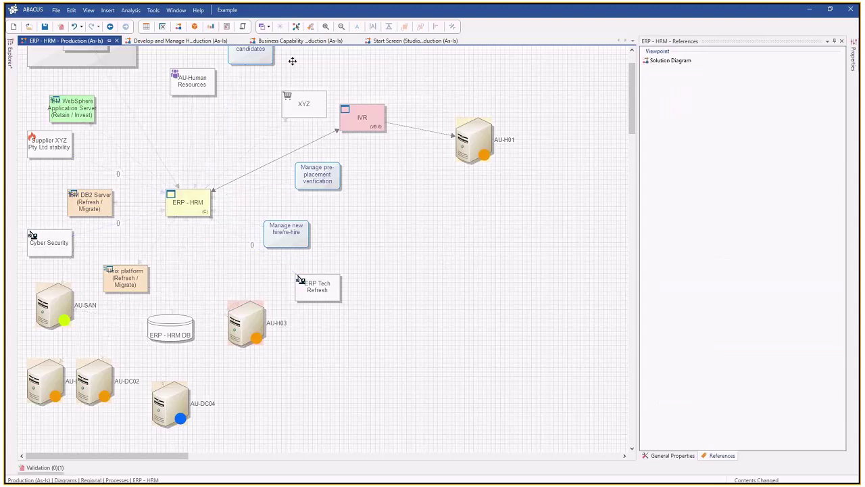
Step: Begin adding an algorithm to the project and browse to C:\Program Files (x86)\Avolution\ABACUS\Scripts for the script file
{"action": "left_click", "coordinate": [242, 28]}
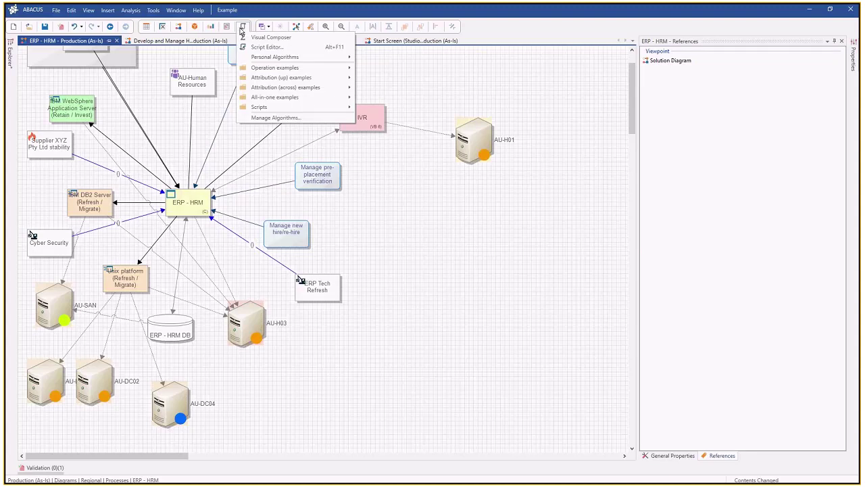
{"action": "left_click", "coordinate": [276, 118]}
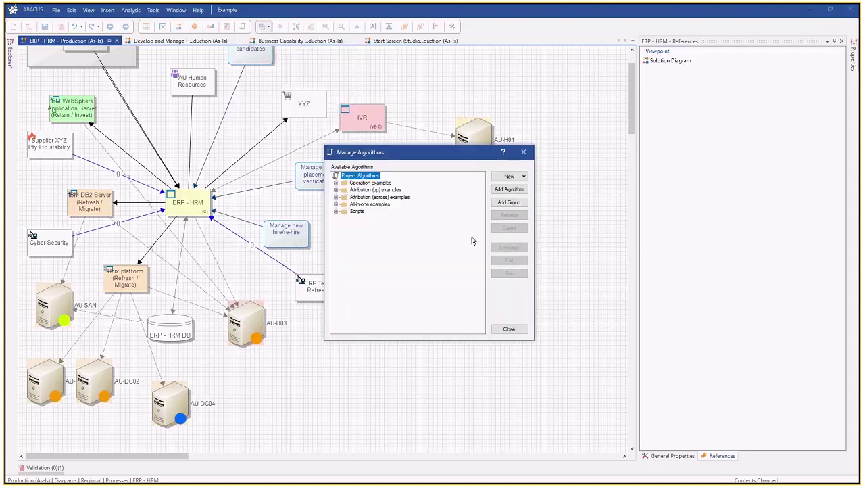
{"action": "left_click", "coordinate": [509, 190]}
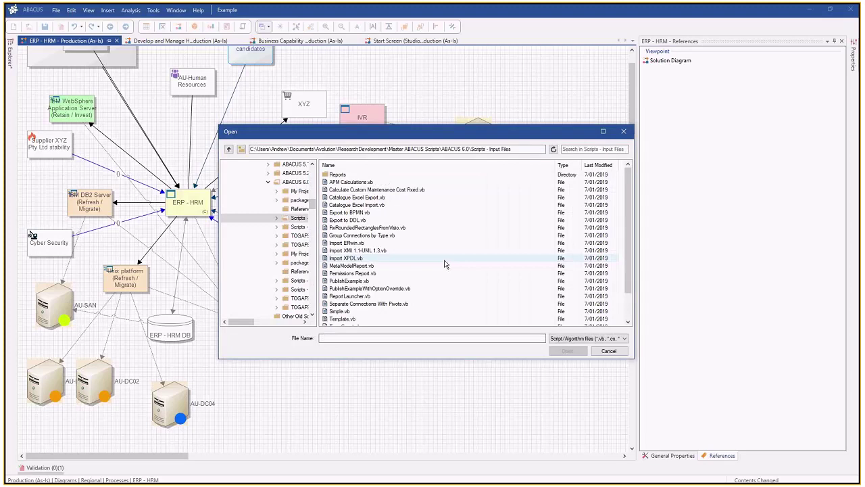
{"action": "left_click_drag", "start_coordinate": [318, 224], "coordinate": [340, 231]}
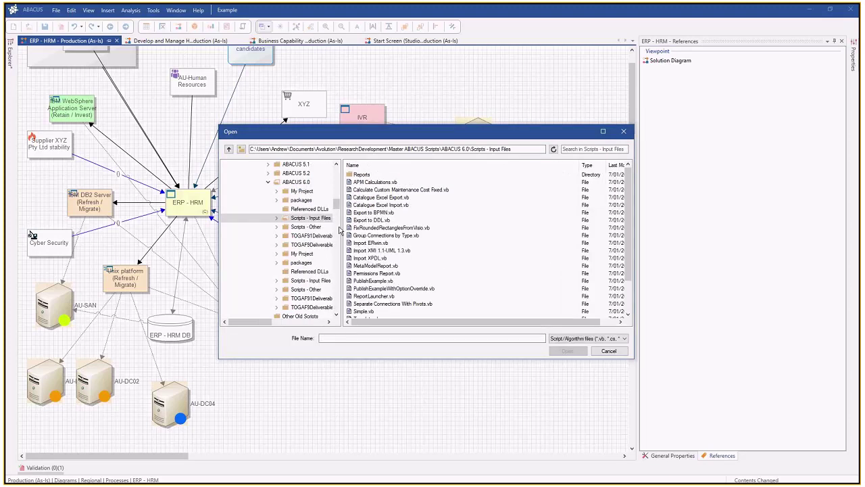
{"action": "scroll", "coordinate": [284, 271], "scroll_direction": "down", "scroll_amount": 10}
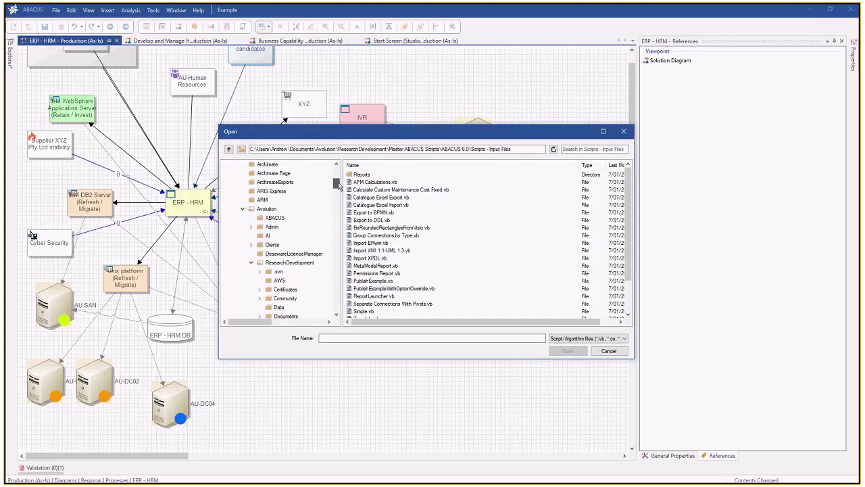
{"action": "left_click", "coordinate": [249, 299]}
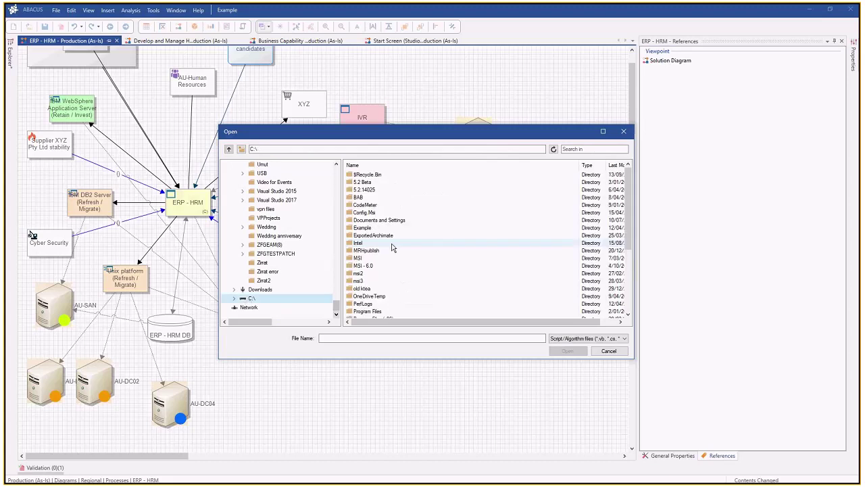
{"action": "scroll", "coordinate": [396, 258], "scroll_direction": "down", "scroll_amount": 5}
{"action": "double_click", "coordinate": [384, 251]}
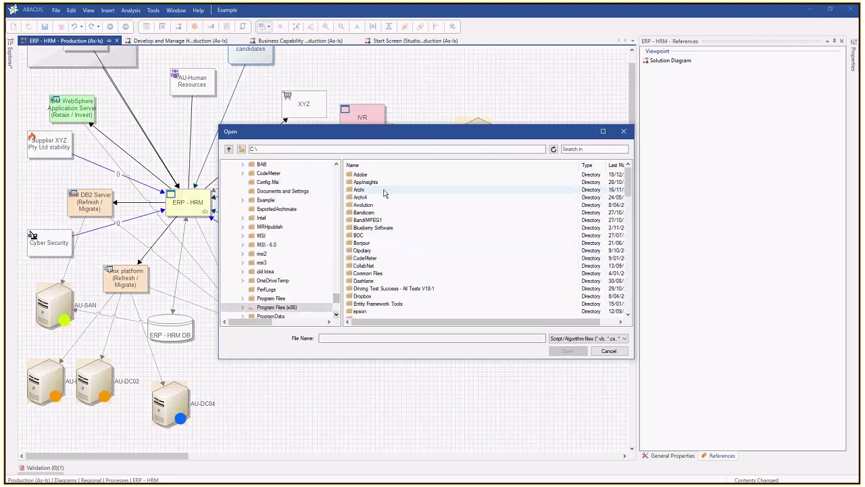
{"action": "double_click", "coordinate": [365, 205]}
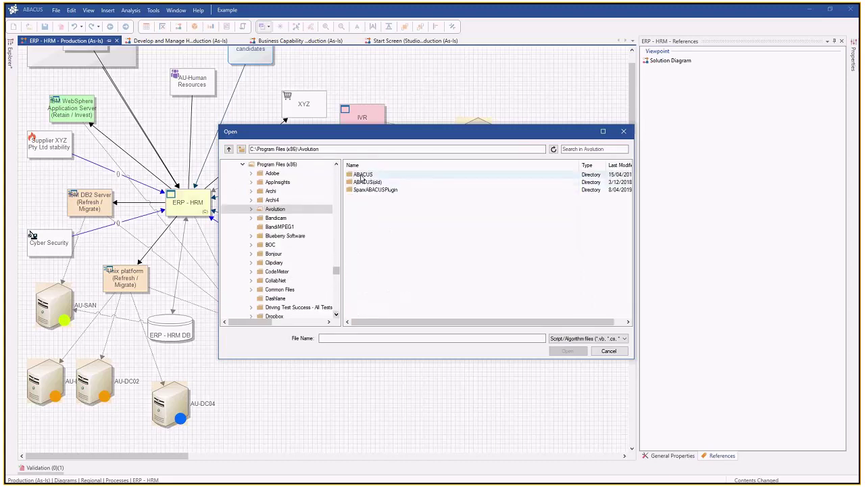
{"action": "double_click", "coordinate": [362, 175]}
{"action": "double_click", "coordinate": [372, 226]}
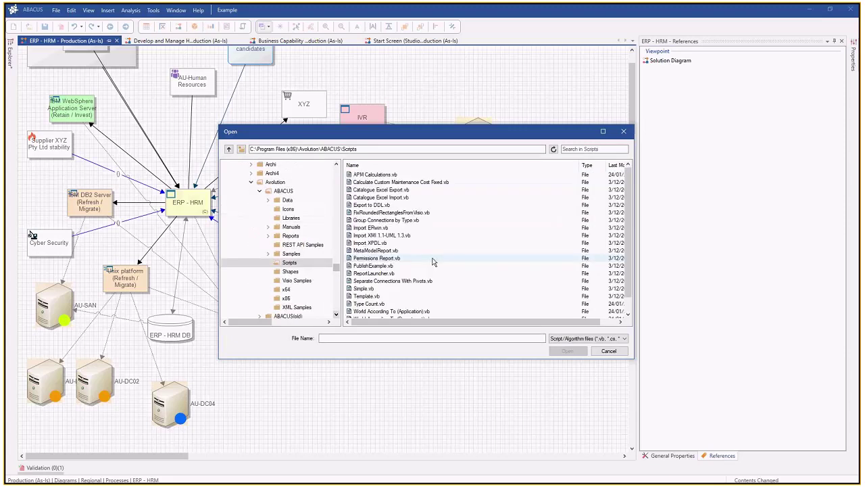
Step: Compare the World According To script files and add World According To (Application).vb to the project algorithms
{"action": "left_click", "coordinate": [414, 303]}
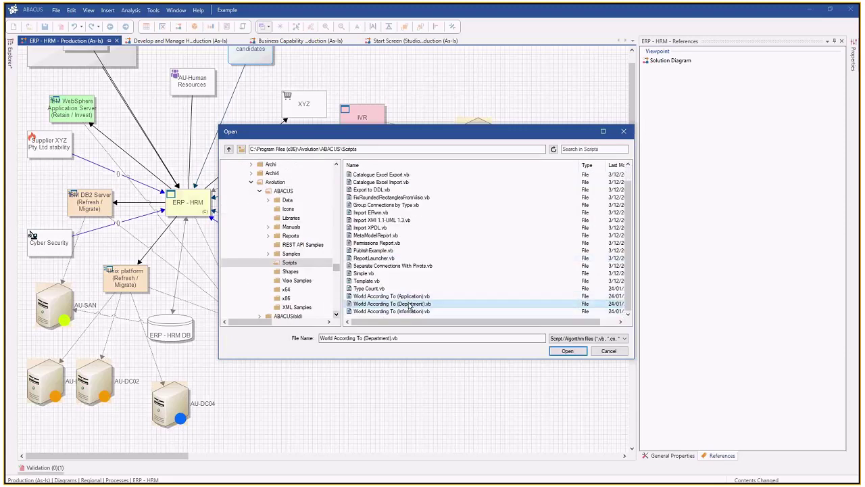
{"action": "left_click", "coordinate": [415, 311]}
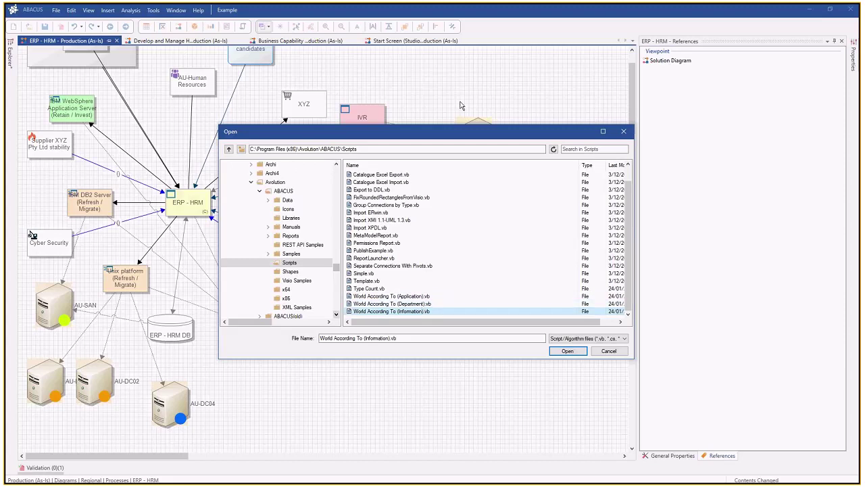
{"action": "left_click_drag", "start_coordinate": [460, 106], "coordinate": [459, 107]}
{"action": "left_click", "coordinate": [379, 279]}
{"action": "left_click", "coordinate": [392, 287]}
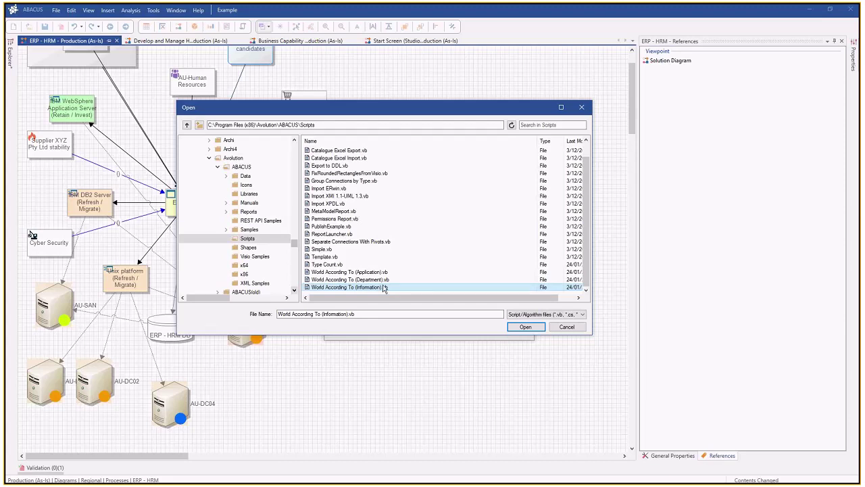
{"action": "left_click", "coordinate": [383, 279]}
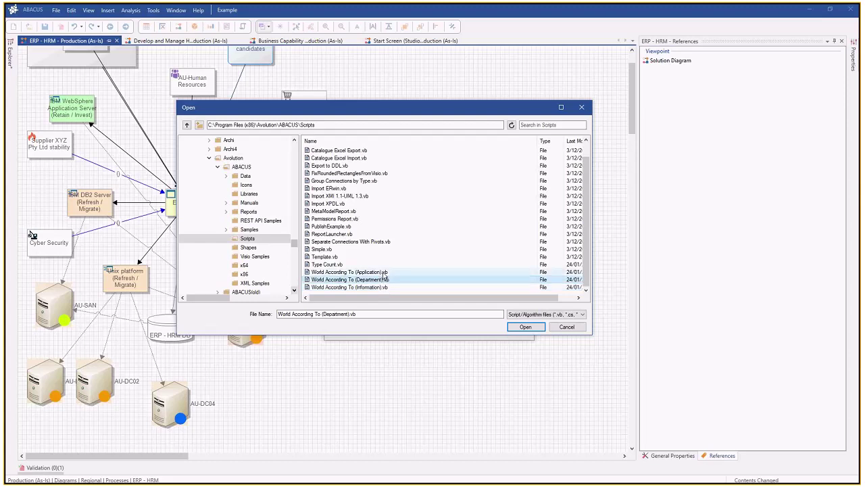
{"action": "left_click", "coordinate": [383, 272]}
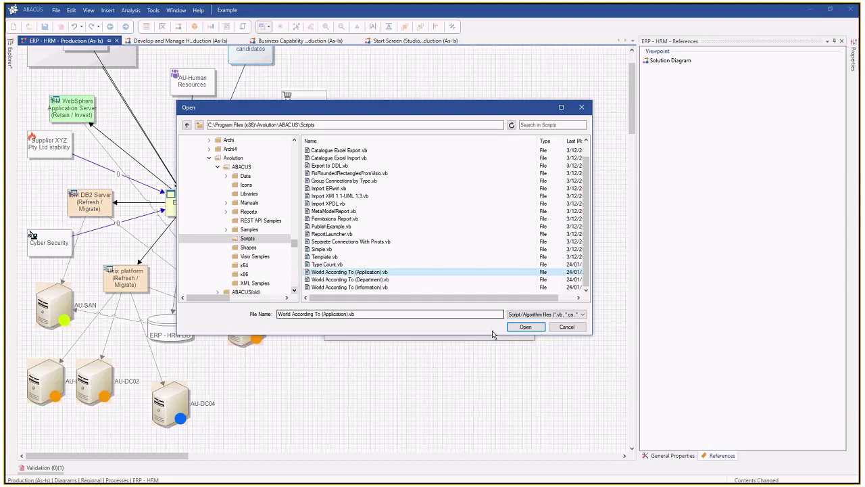
{"action": "left_click", "coordinate": [524, 328]}
{"action": "left_click", "coordinate": [509, 328]}
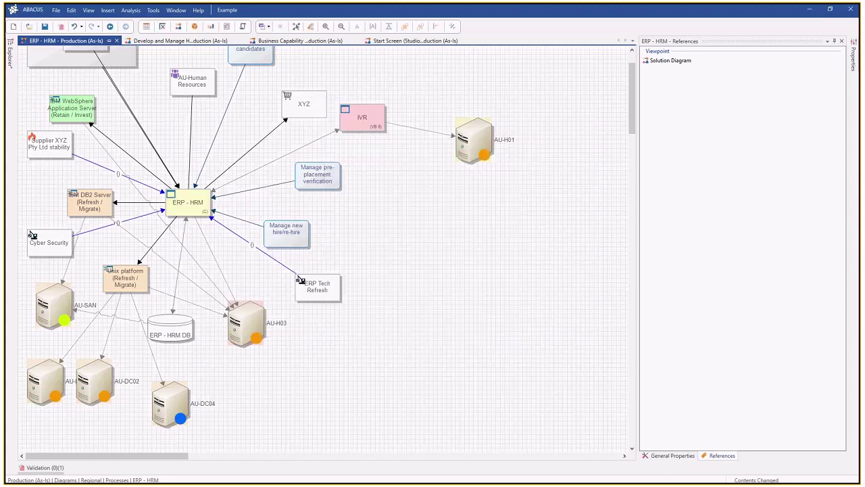
Step: Switch to the Outlook meeting invitation, review the impact analysis and gap reporting queries, and return to ABACUS
{"action": "key", "text": "alt+Tab"}
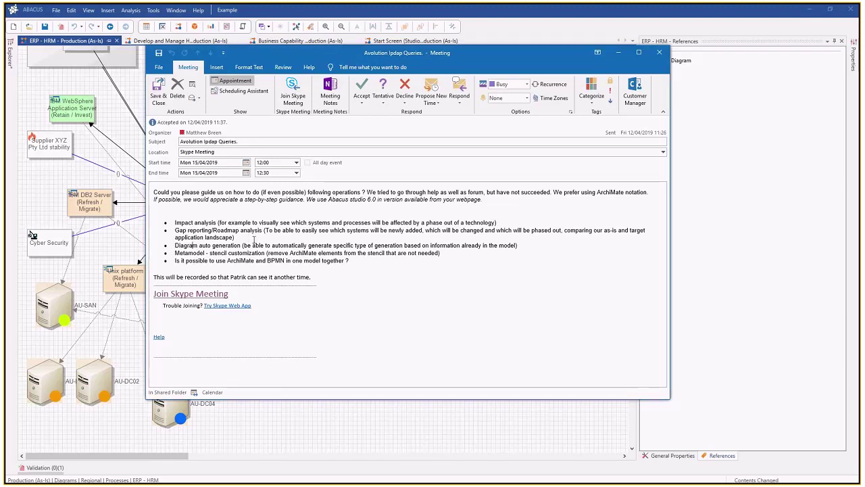
{"action": "left_click_drag", "start_coordinate": [177, 222], "coordinate": [229, 225]}
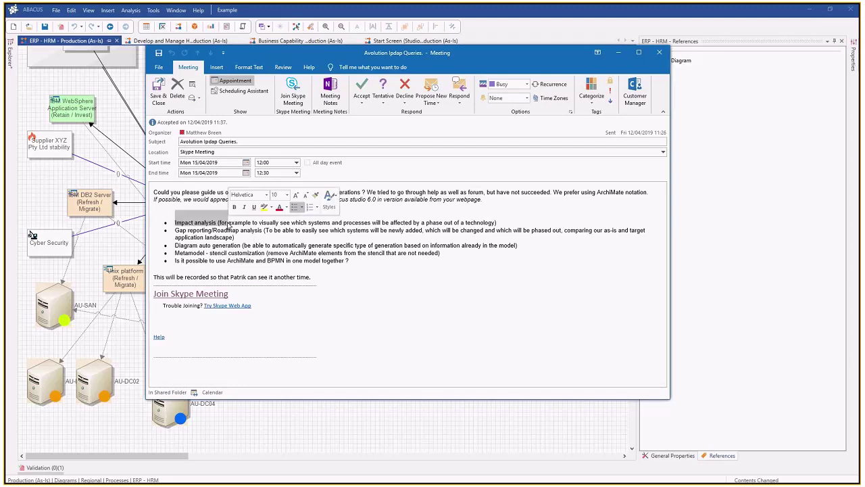
{"action": "left_click", "coordinate": [244, 244]}
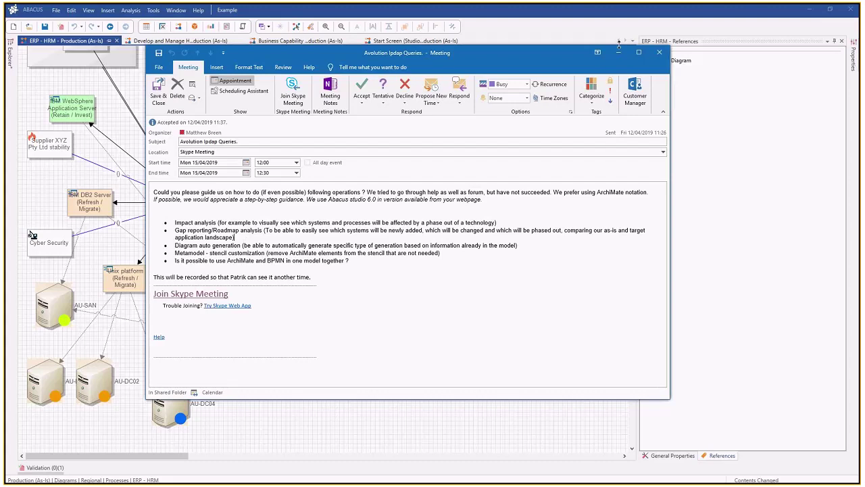
{"action": "left_click", "coordinate": [619, 53]}
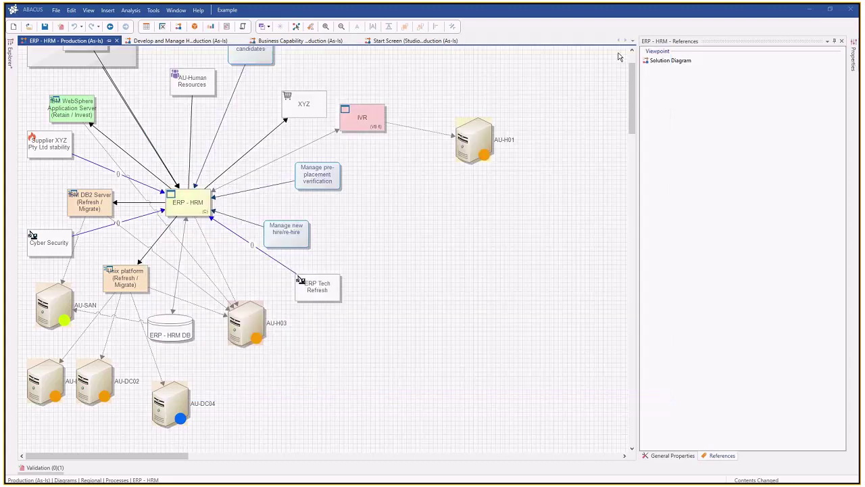
Step: Open the Production (As-Is) catalogue Applications (All - detailed), collapse the References pane, and examine the support, interface and lifespan columns
{"action": "left_click", "coordinate": [144, 29]}
{"action": "mouse_move", "coordinate": [202, 58]}
{"action": "mouse_move", "coordinate": [290, 69]}
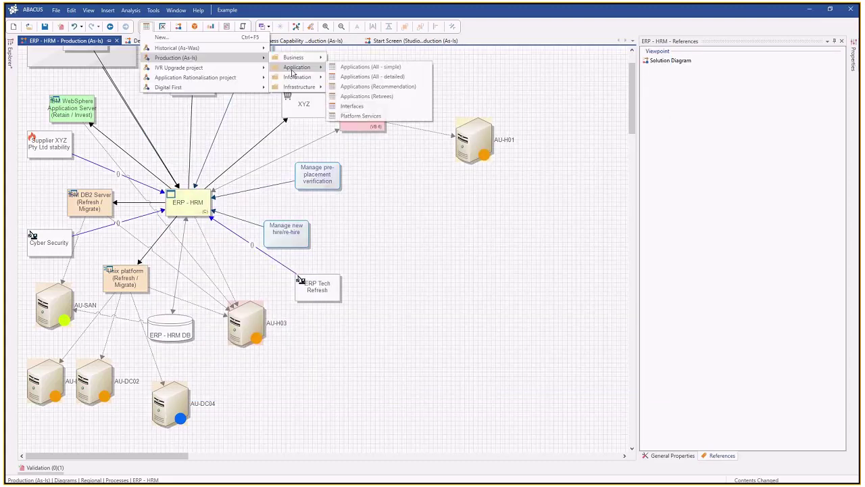
{"action": "left_click", "coordinate": [347, 79]}
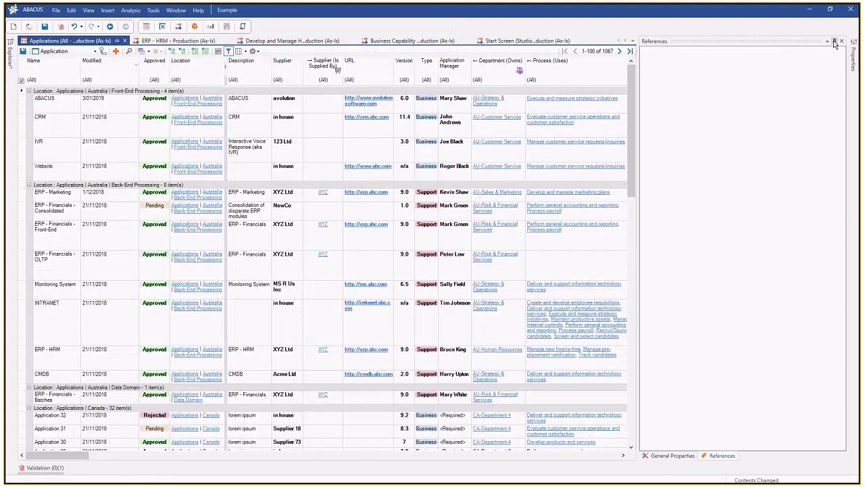
{"action": "left_click", "coordinate": [834, 42]}
{"action": "left_click_drag", "start_coordinate": [46, 454], "coordinate": [344, 481]}
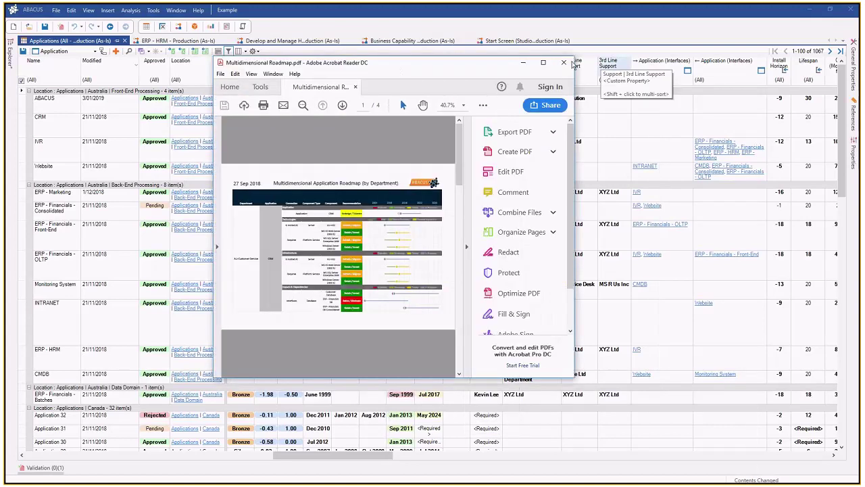
Step: Switch to Multidimensional Roadmap.pdf in Adobe Acrobat Reader and enlarge it to examine the application roadmap by department
{"action": "left_click", "coordinate": [543, 63]}
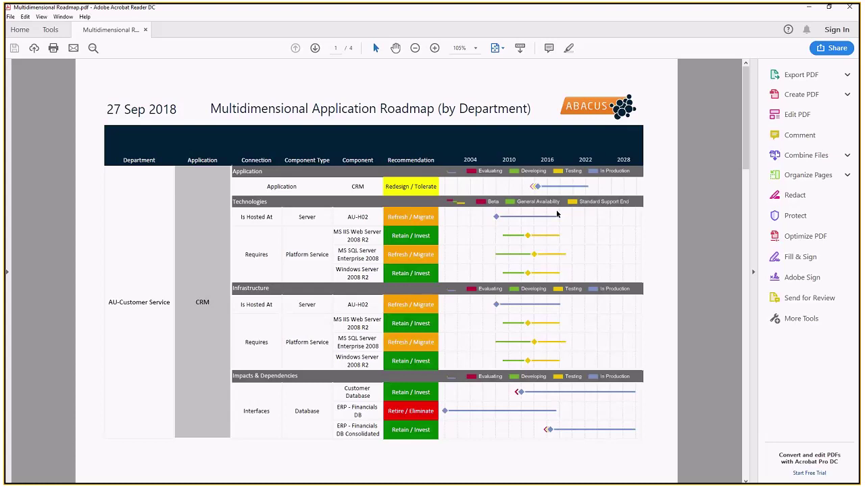
Step: Examine the CRM application timeline and the AU-H02 server timeline under Technologies in the multidimensional roadmap
{"action": "left_click_drag", "start_coordinate": [557, 214], "coordinate": [591, 226]}
{"action": "left_click", "coordinate": [585, 192]}
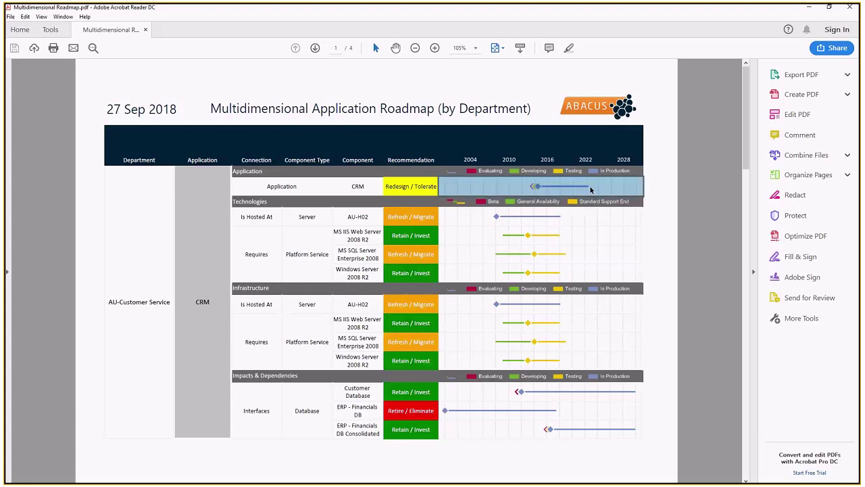
{"action": "left_click", "coordinate": [562, 218]}
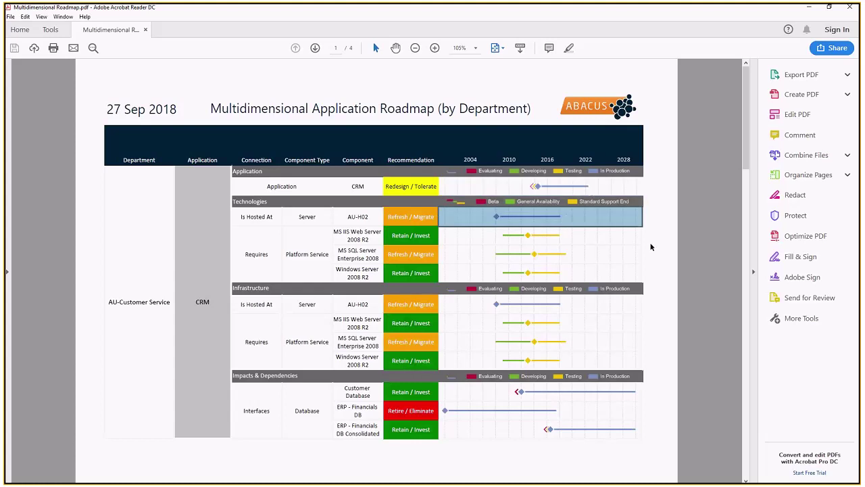
{"action": "left_click", "coordinate": [442, 153]}
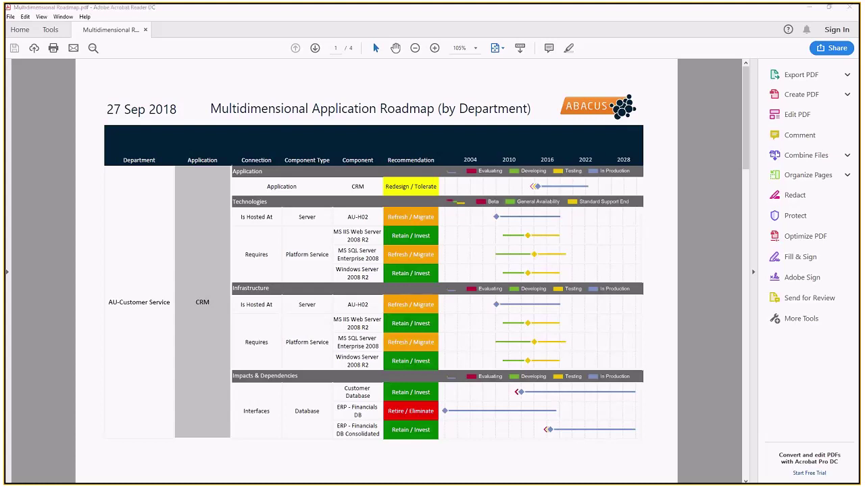
Step: Switch to ABACUS Enterprise in the browser, reload the page and open the Projects dashboard
{"action": "key", "text": "alt+Tab"}
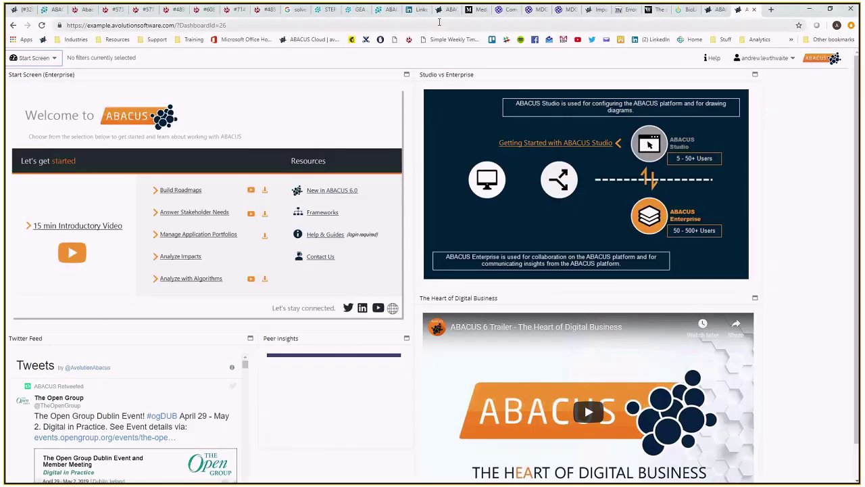
{"action": "left_click", "coordinate": [439, 22]}
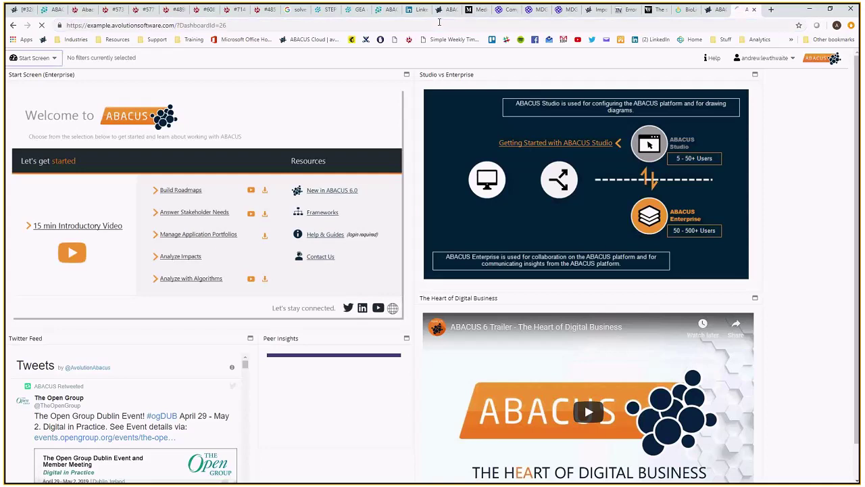
{"action": "key", "text": "Return"}
{"action": "left_click", "coordinate": [30, 58]}
{"action": "left_click", "coordinate": [40, 211]}
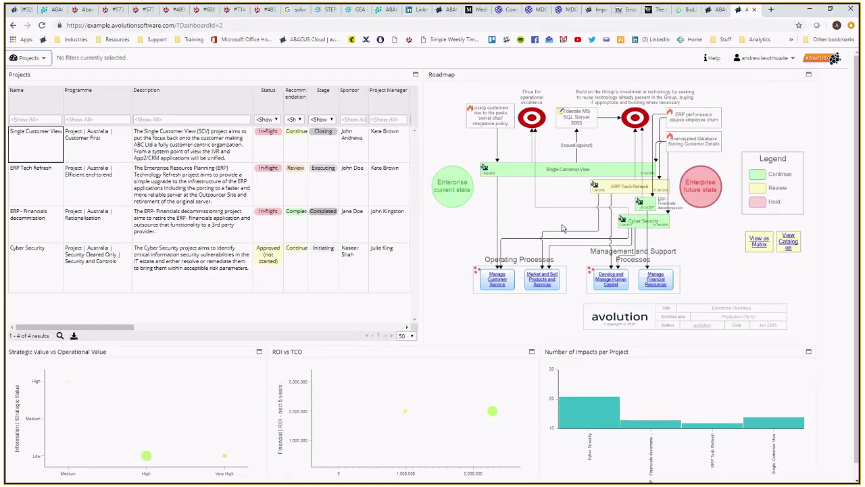
Step: Open the Project Planning dashboard and examine the Cyber Security project's related lifecycles by expanding and collapsing its timeline
{"action": "left_click", "coordinate": [27, 58]}
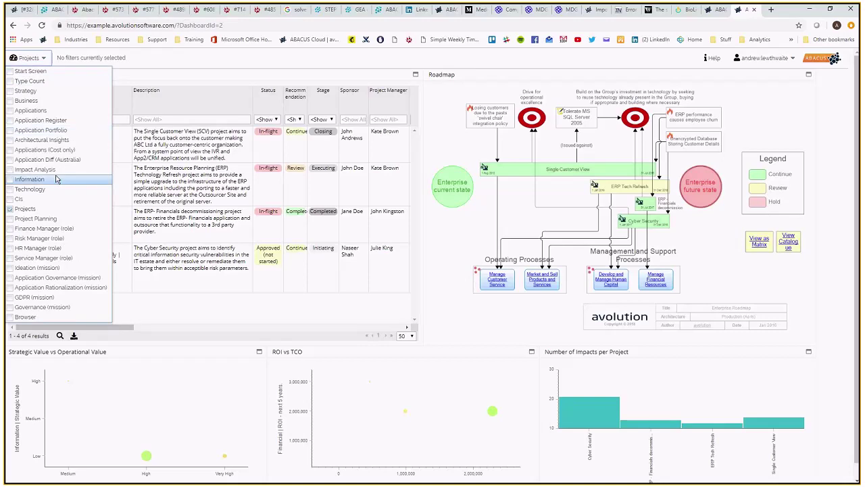
{"action": "left_click", "coordinate": [60, 219]}
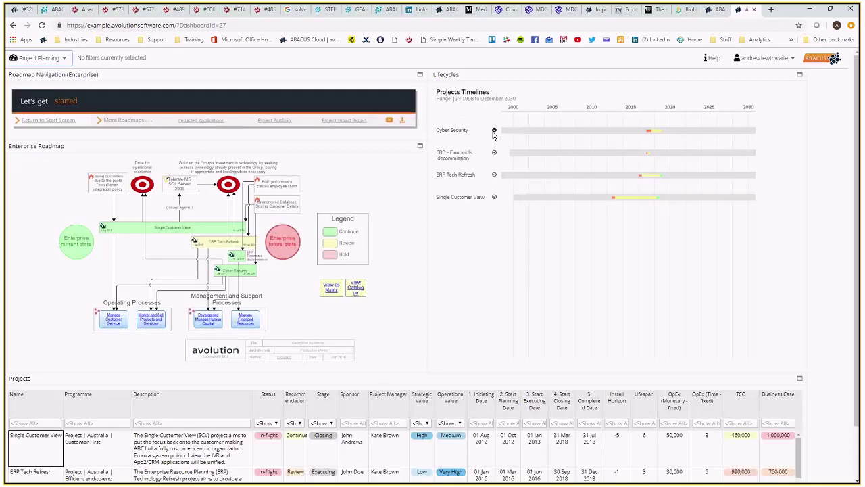
{"action": "left_click", "coordinate": [494, 132]}
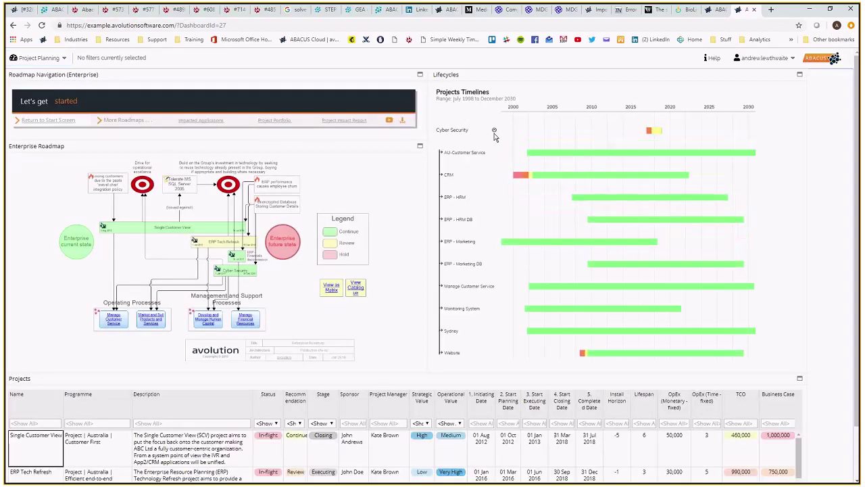
{"action": "left_click", "coordinate": [494, 130]}
{"action": "left_click", "coordinate": [493, 153]}
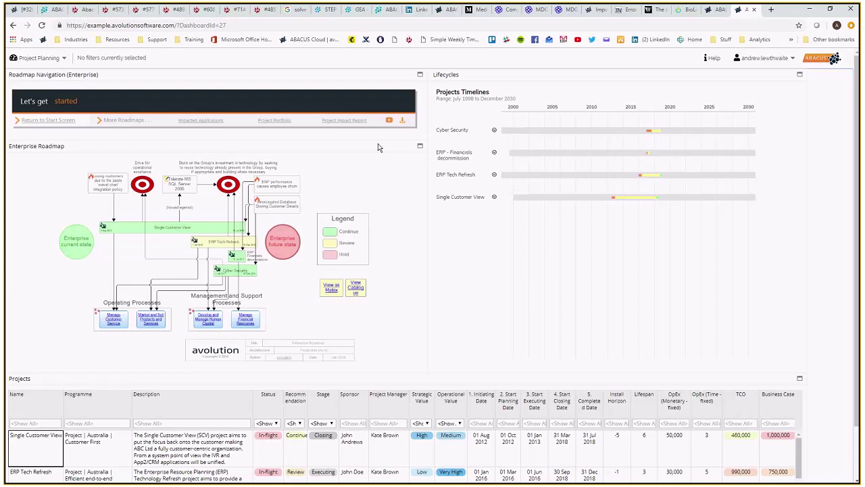
Step: Return to ABACUS Studio, keep the Explorer docked, and collapse the IVR Upgrade project, Application Rationalisation project and Digital First architectures
{"action": "left_click", "coordinate": [810, 9]}
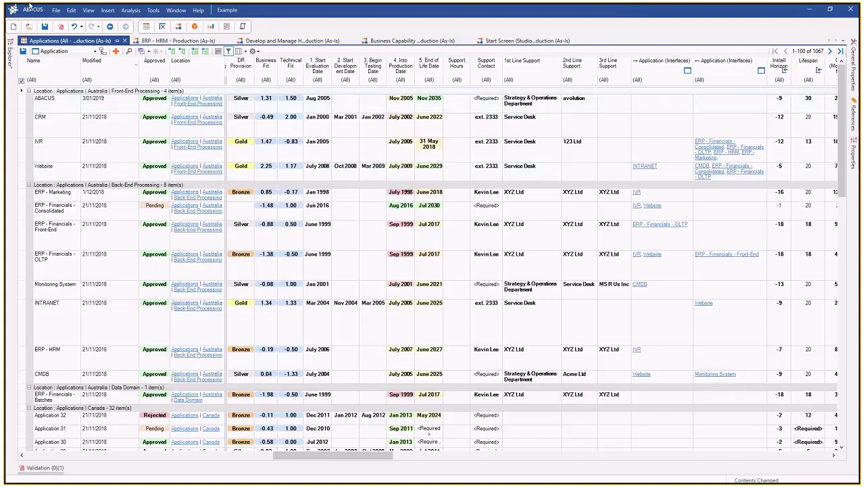
{"action": "left_click", "coordinate": [10, 54]}
{"action": "left_click", "coordinate": [95, 42]}
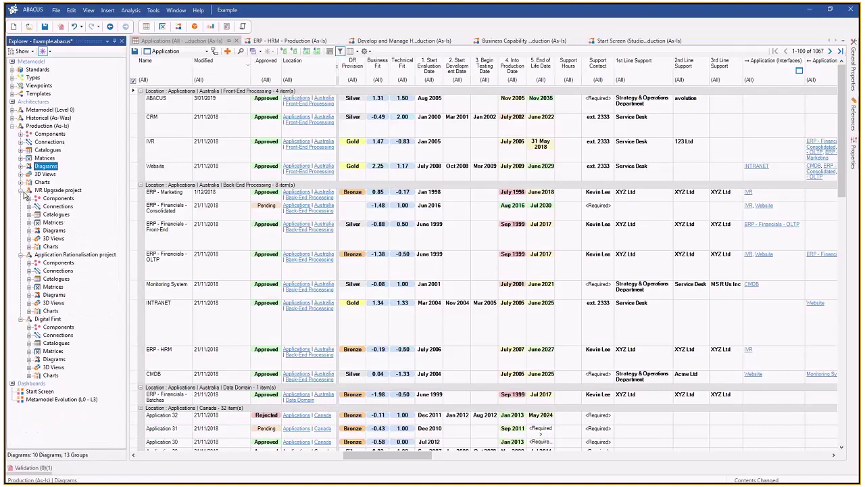
{"action": "left_click", "coordinate": [52, 127]}
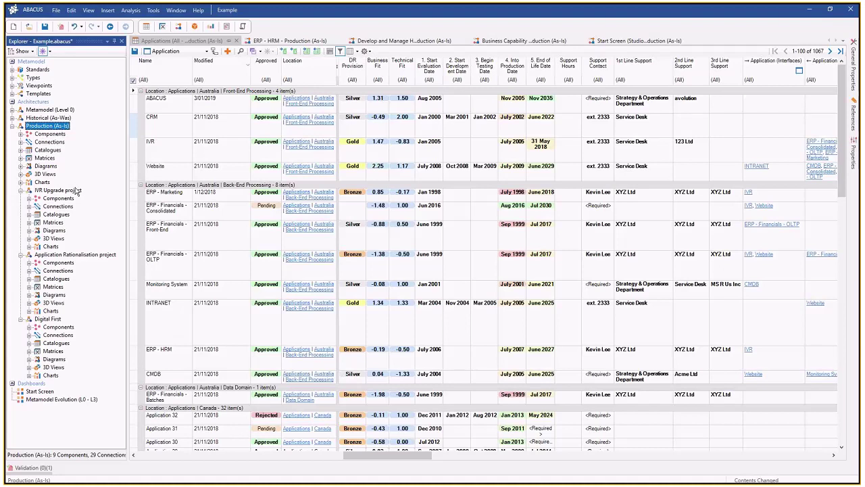
{"action": "left_click", "coordinate": [64, 255]}
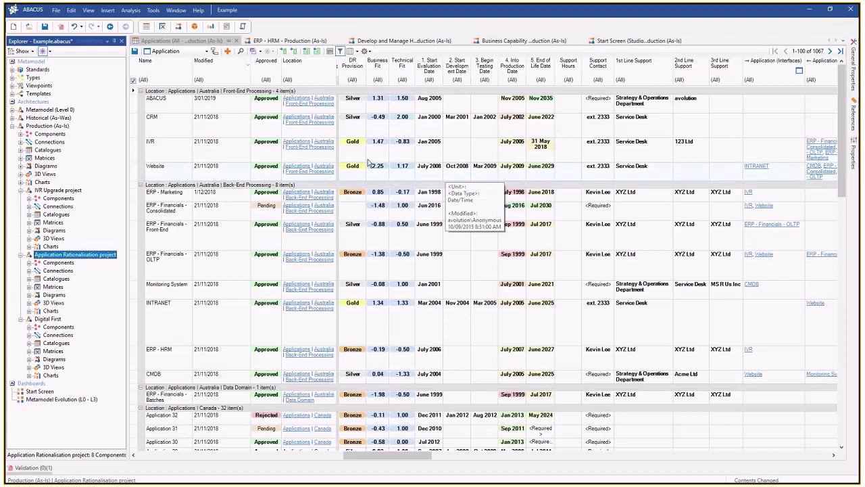
{"action": "left_click", "coordinate": [20, 190]}
{"action": "left_click", "coordinate": [20, 198]}
{"action": "left_click", "coordinate": [20, 206]}
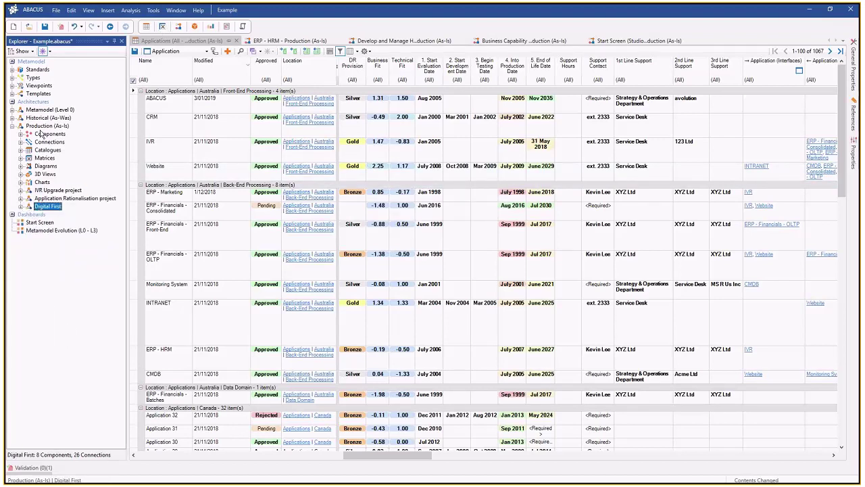
Step: Compare the Production (As-Is) architecture with its Application Rationalisation project and IVR Upgrade project child architectures in the Explorer
{"action": "left_click", "coordinate": [47, 126]}
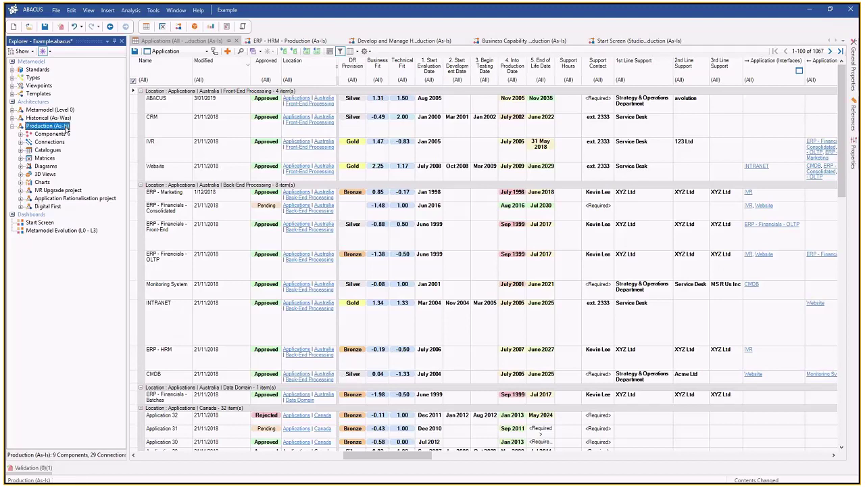
{"action": "left_click", "coordinate": [76, 199]}
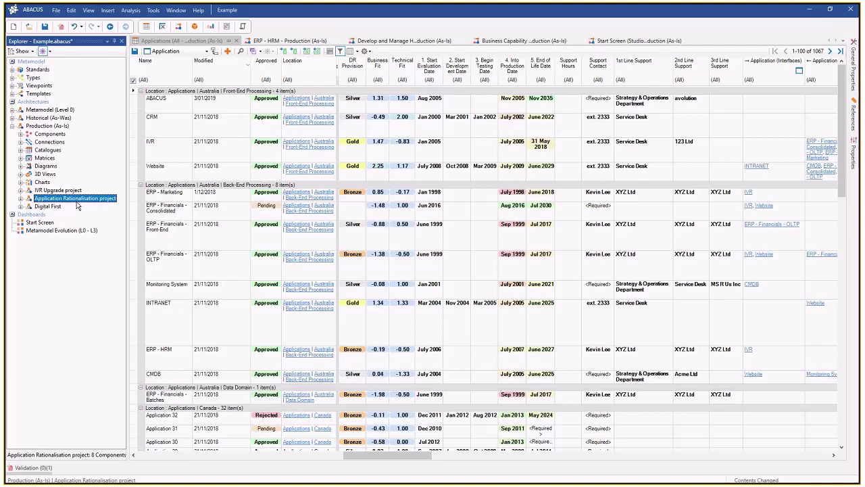
{"action": "left_click", "coordinate": [50, 127]}
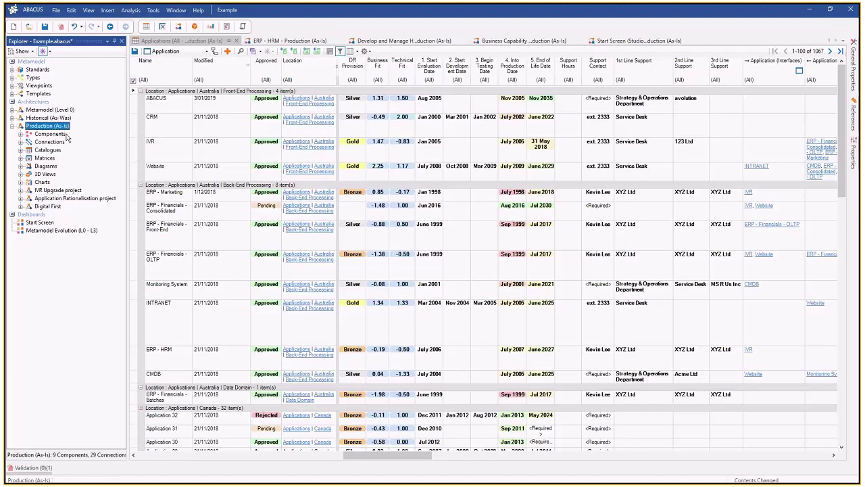
{"action": "left_click", "coordinate": [84, 199]}
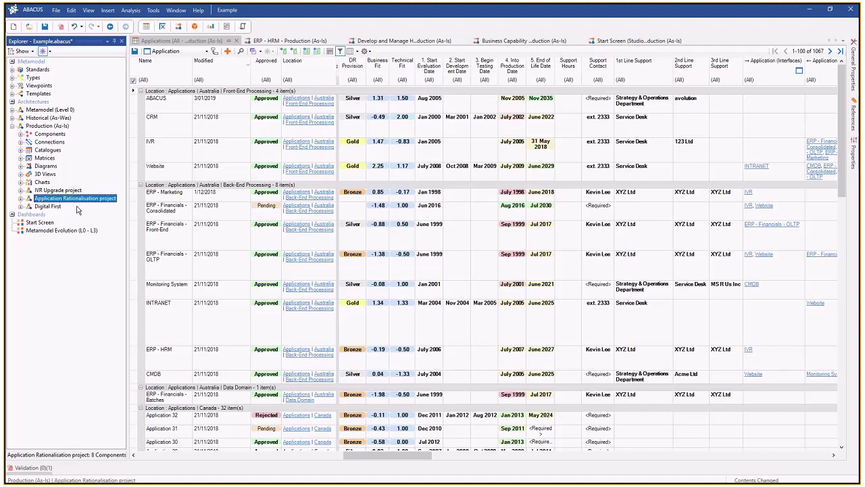
{"action": "left_click", "coordinate": [65, 126]}
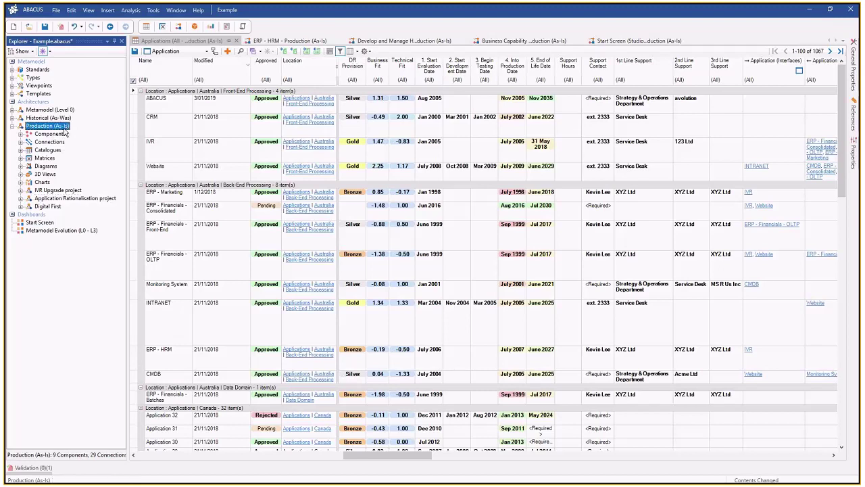
{"action": "left_click", "coordinate": [75, 198]}
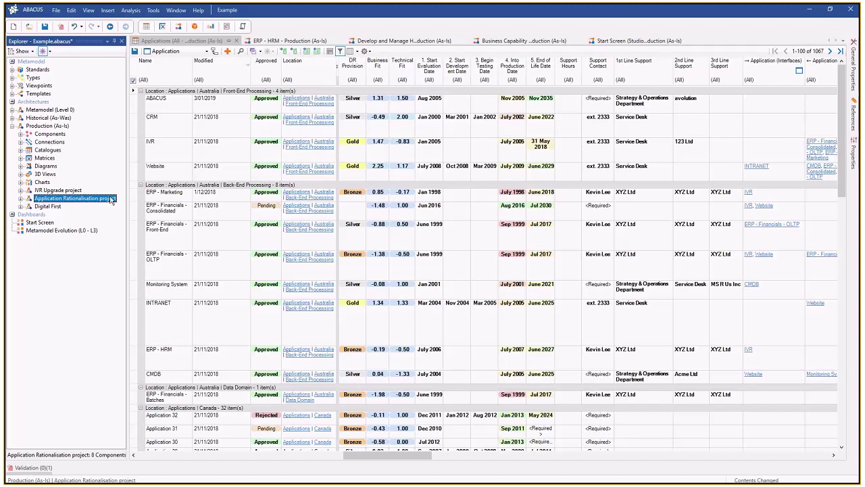
{"action": "left_click", "coordinate": [72, 190]}
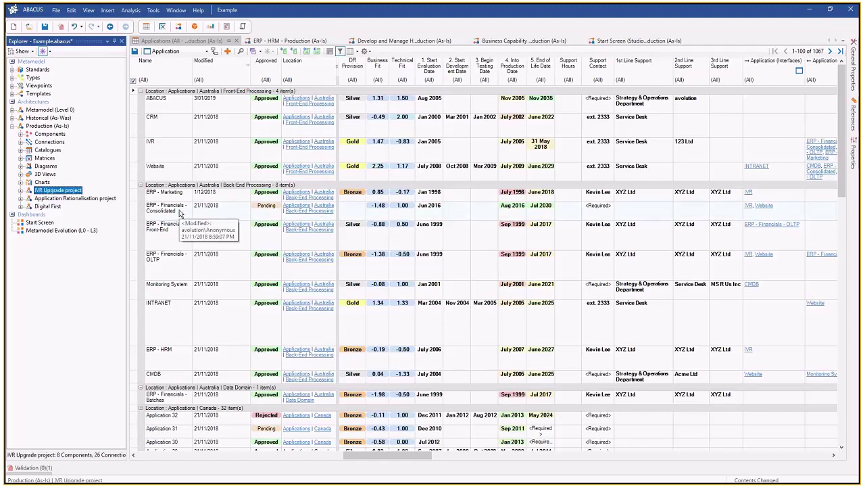
Step: Auto-hide the Explorer, show the architecture differences in the Applications catalogue, and examine the highlighted Version, Process and Service values
{"action": "left_click", "coordinate": [114, 41]}
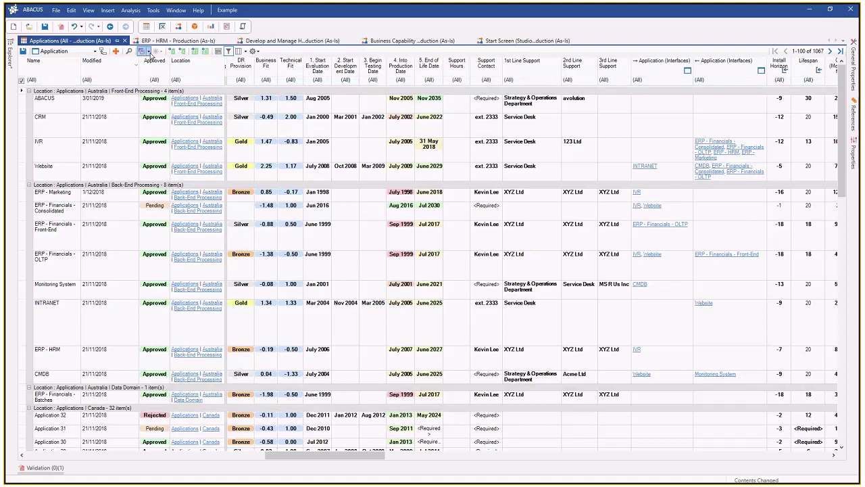
{"action": "left_click", "coordinate": [148, 52]}
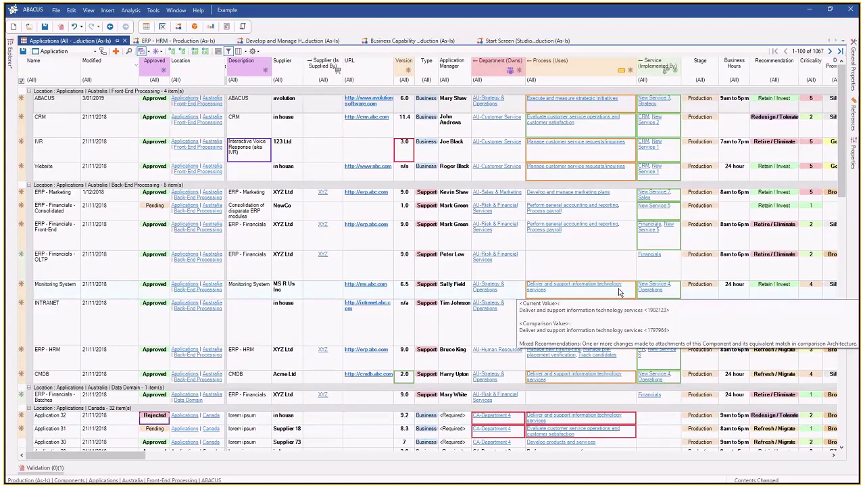
{"action": "mouse_move", "coordinate": [403, 145]}
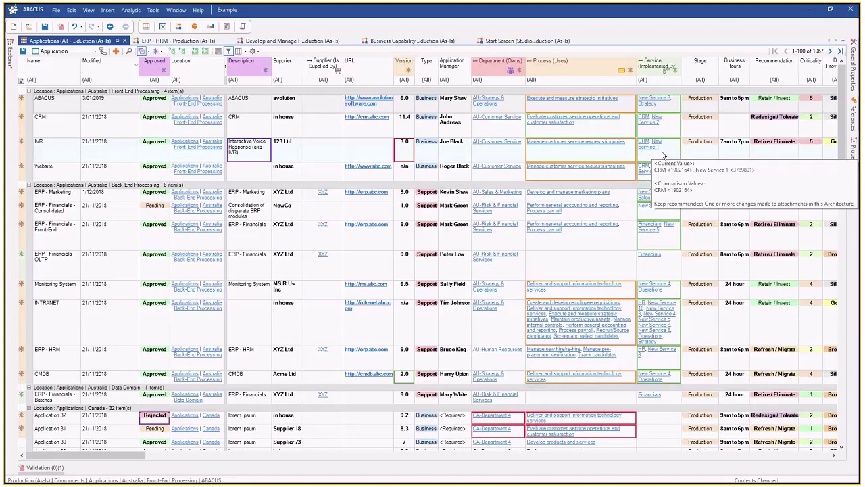
{"action": "scroll", "coordinate": [348, 339], "scroll_direction": "down", "scroll_amount": 3}
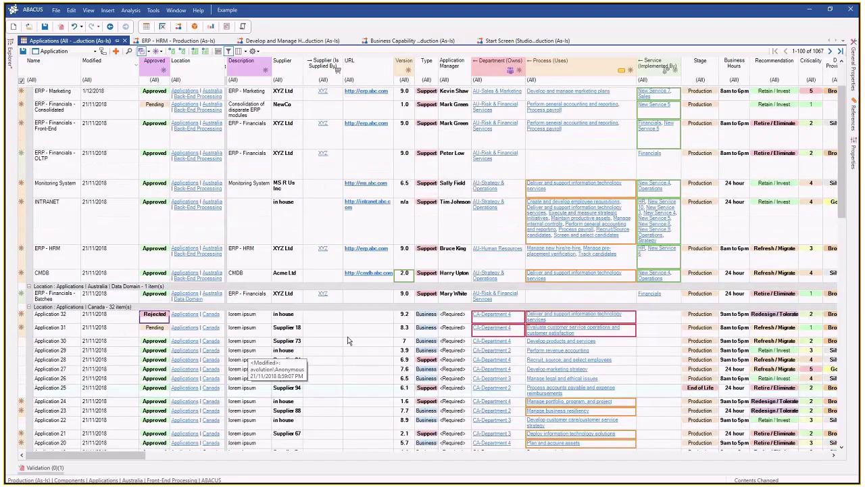
{"action": "scroll", "coordinate": [348, 340], "scroll_direction": "up", "scroll_amount": 3}
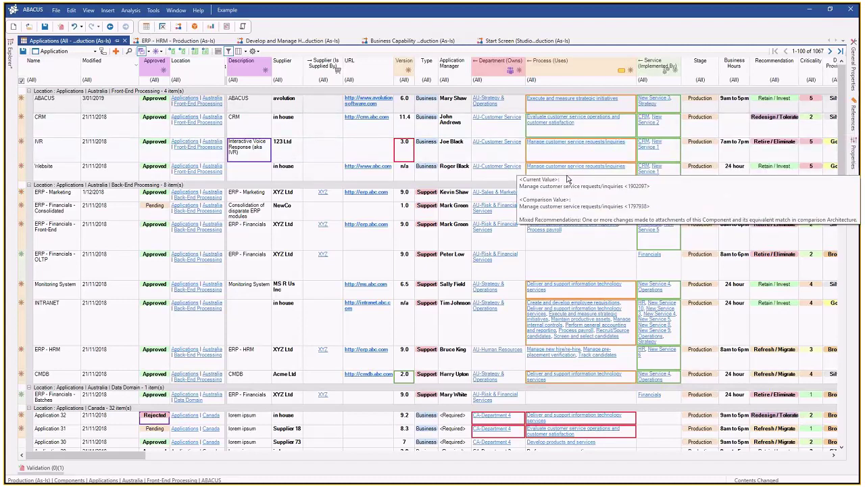
Step: Look up the Evolve command for the Production (As-Is) architecture in the Explorer without running it
{"action": "mouse_move", "coordinate": [7, 54]}
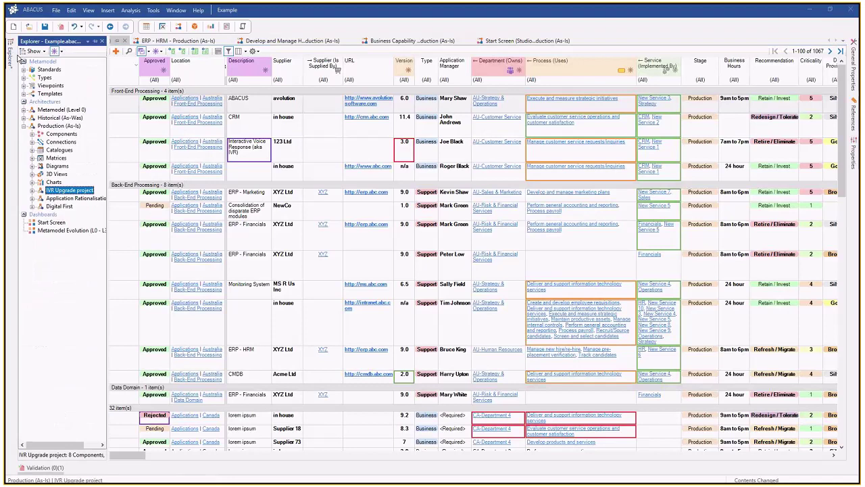
{"action": "left_click", "coordinate": [59, 126]}
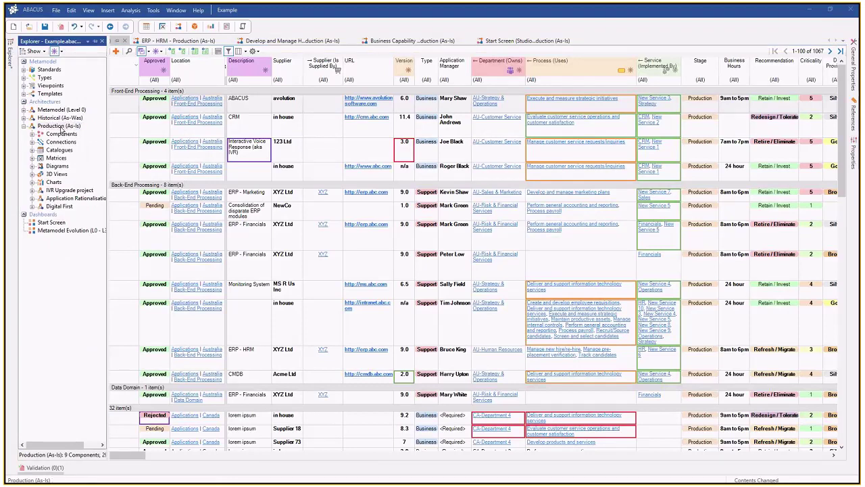
{"action": "right_click", "coordinate": [62, 132]}
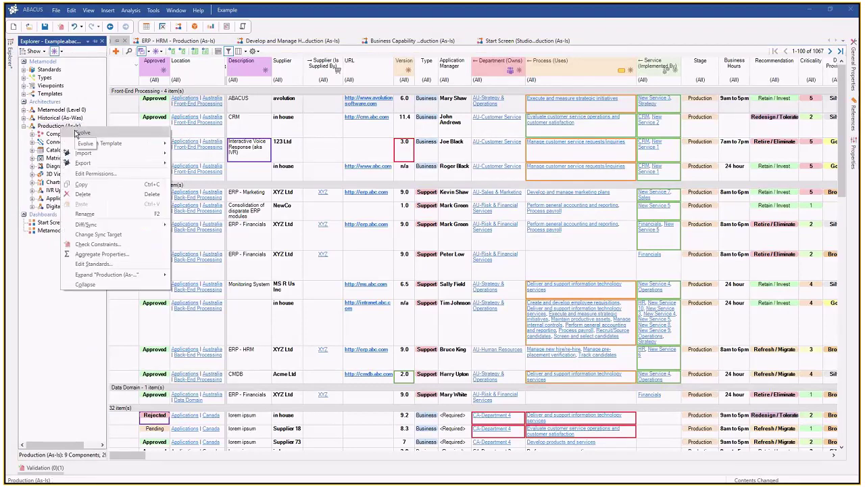
{"action": "left_click", "coordinate": [70, 128]}
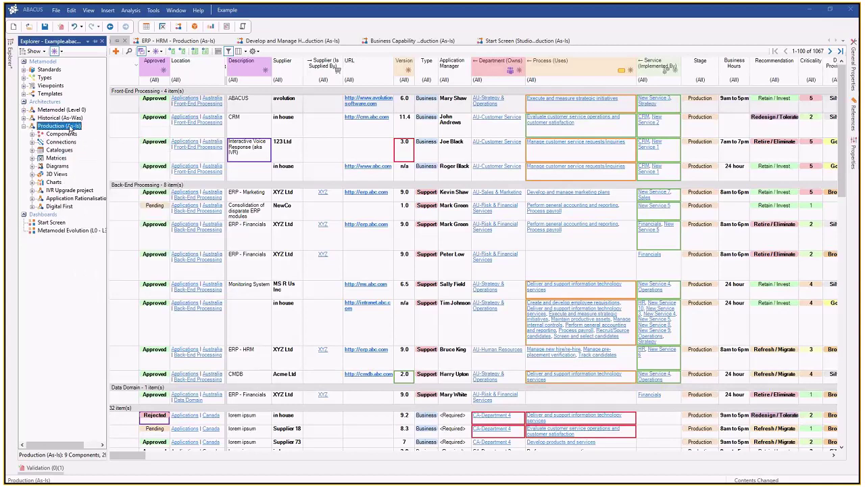
Step: Review the IVR Upgrade, Application Rationalisation and Digital First architectures, expanding and collapsing Digital First to view its contents
{"action": "left_click", "coordinate": [67, 190]}
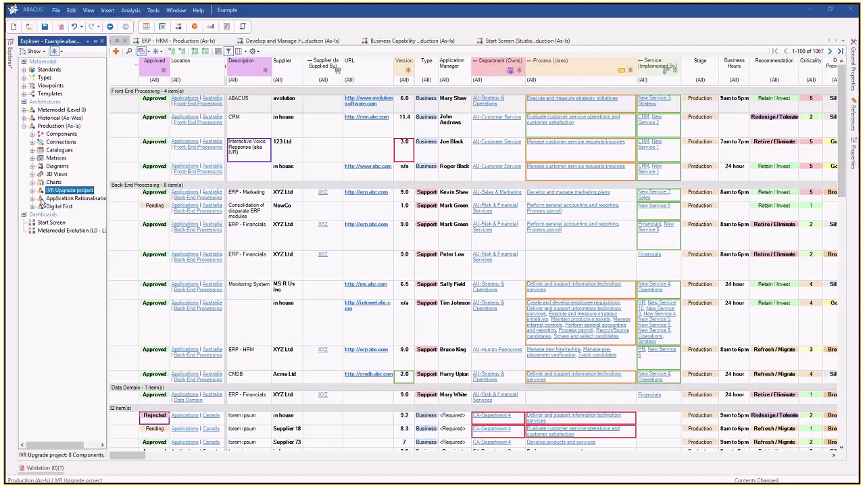
{"action": "left_click", "coordinate": [61, 198]}
{"action": "left_click", "coordinate": [61, 207]}
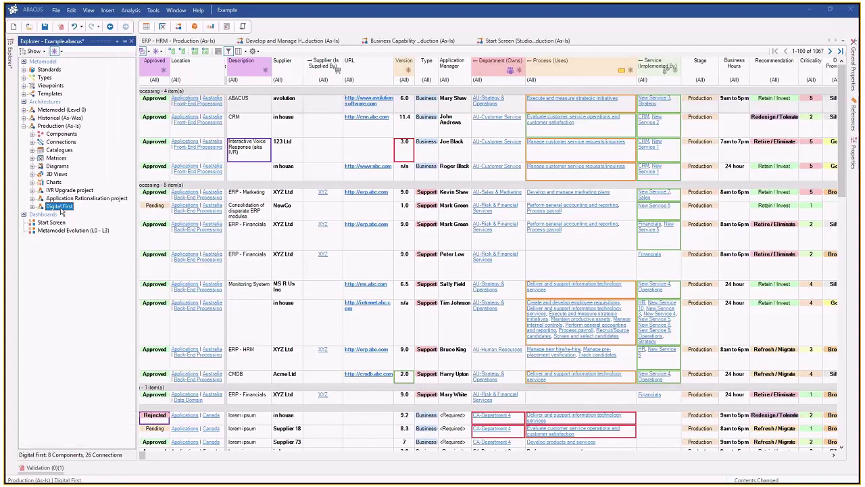
{"action": "left_click", "coordinate": [32, 207]}
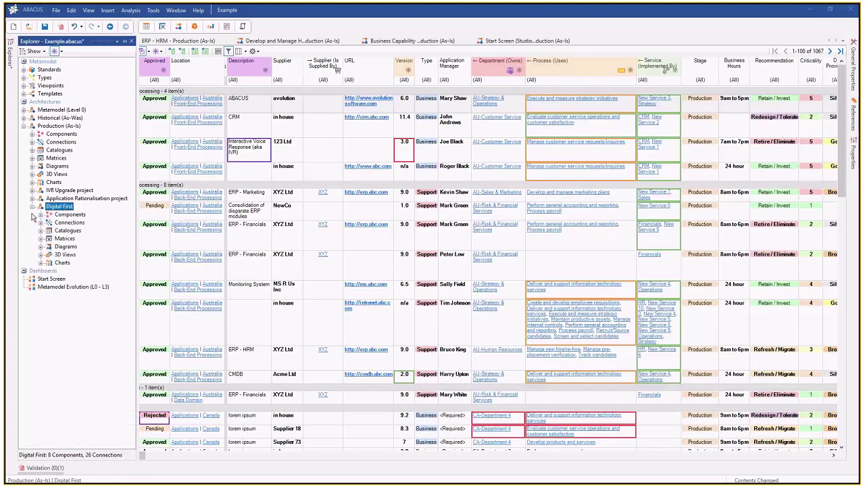
{"action": "left_click", "coordinate": [31, 206]}
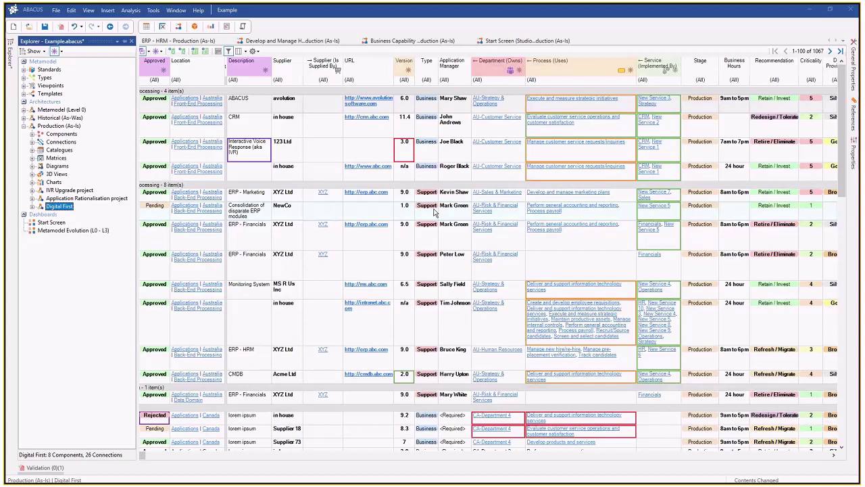
Step: Look up the sync options for the IVR application's Version and Process (Uses) values without applying any
{"action": "right_click", "coordinate": [400, 154]}
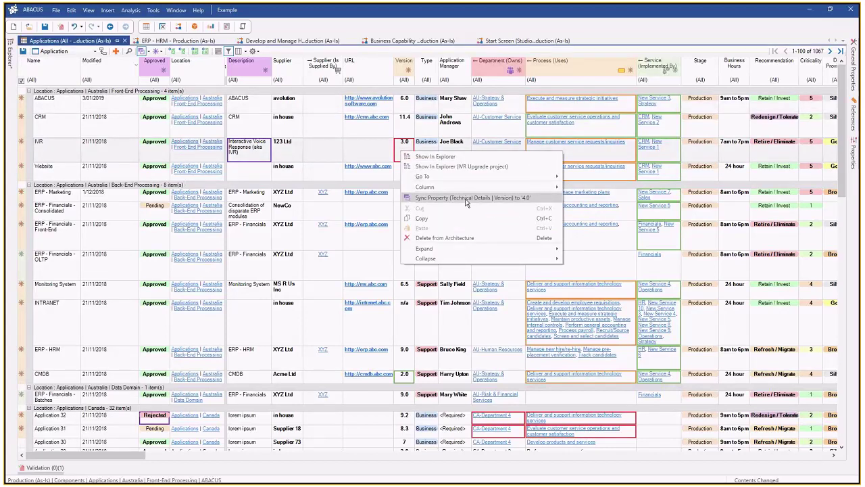
{"action": "right_click", "coordinate": [615, 154]}
{"action": "right_click", "coordinate": [615, 153]}
{"action": "mouse_move", "coordinate": [646, 205]}
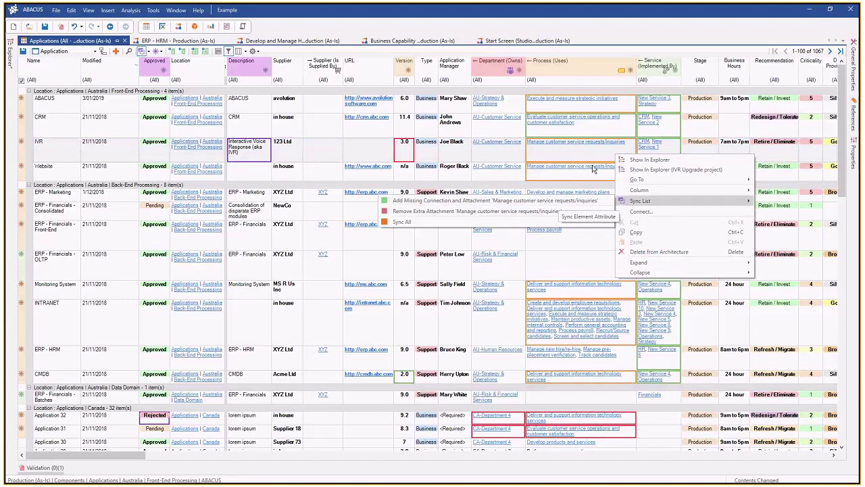
{"action": "key", "text": "Escape"}
Step: Look up the Diff/Sync commands for the Application Rationalisation project in the Explorer, without running them, and leave that project selected
{"action": "left_click", "coordinate": [9, 54]}
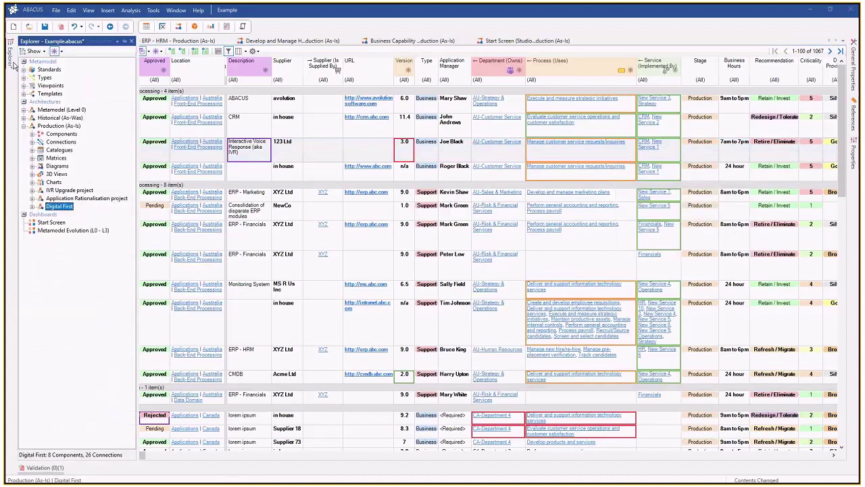
{"action": "right_click", "coordinate": [68, 198]}
{"action": "mouse_move", "coordinate": [156, 296]}
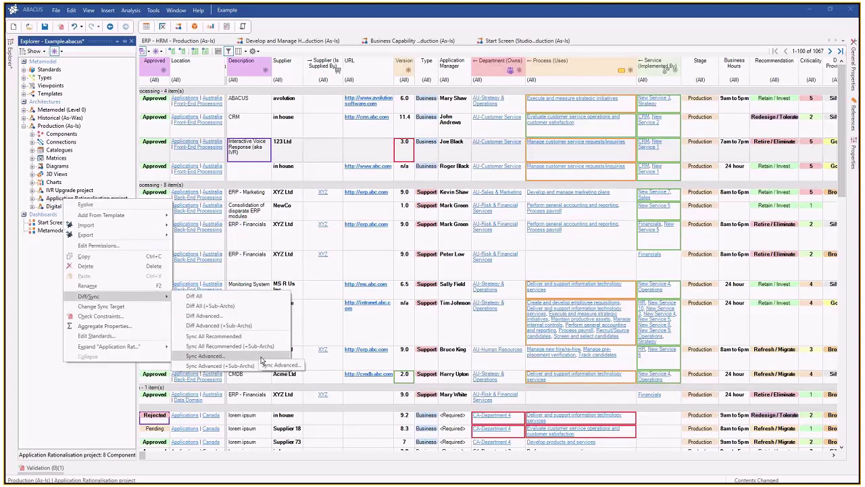
{"action": "left_click", "coordinate": [604, 244]}
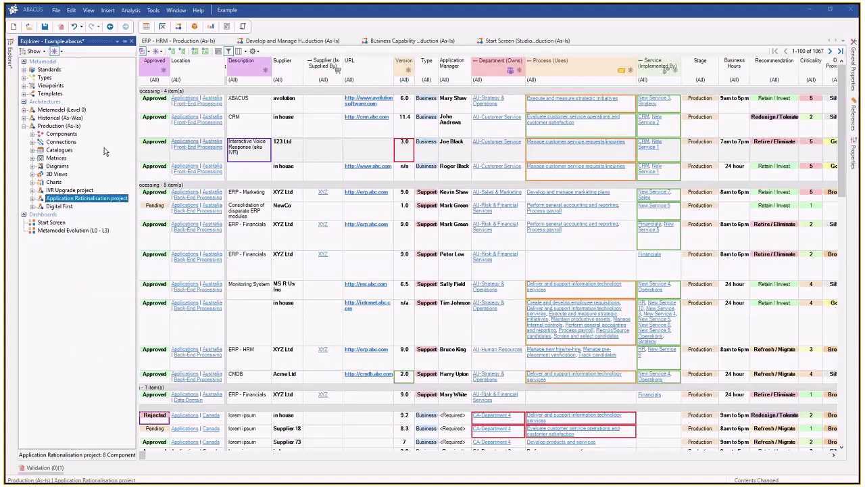
{"action": "left_click", "coordinate": [77, 198]}
{"action": "left_click", "coordinate": [87, 214]}
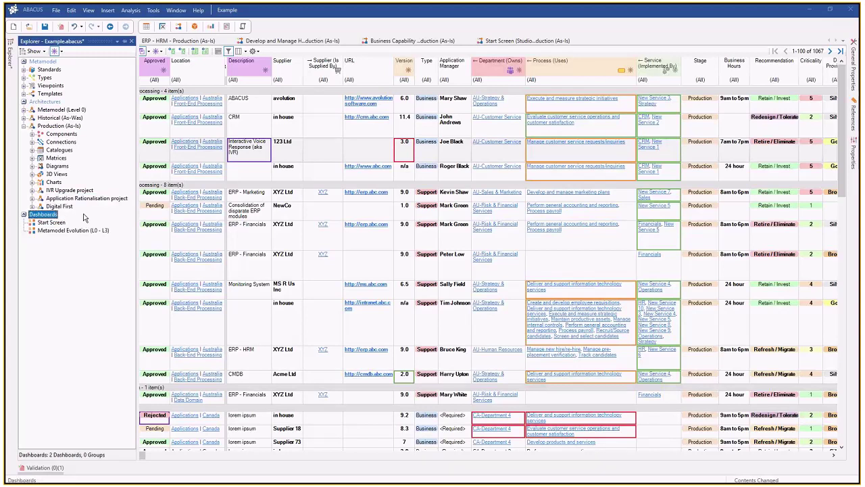
{"action": "key", "text": "Up"}
{"action": "key", "text": "Up"}
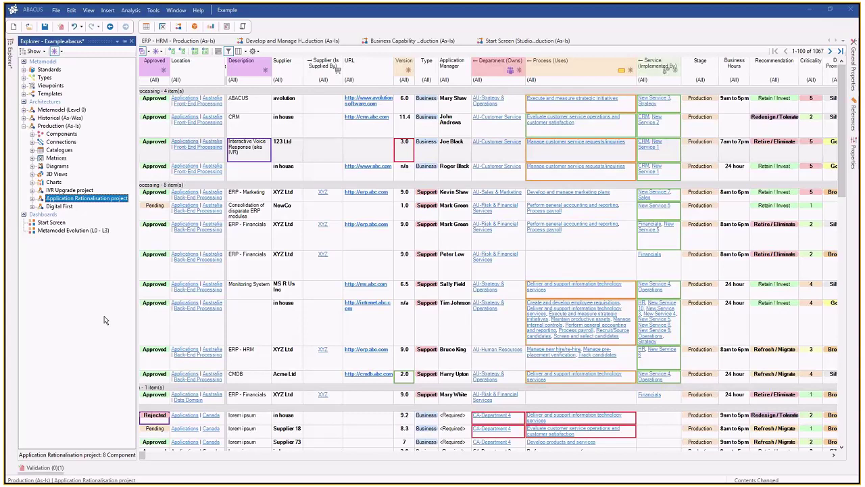
Step: View the Production (As-Is) Everything 3D view, exploring Services and Platform Services down to IBM WebSphere Application Server, and close it
{"action": "left_click", "coordinate": [193, 29]}
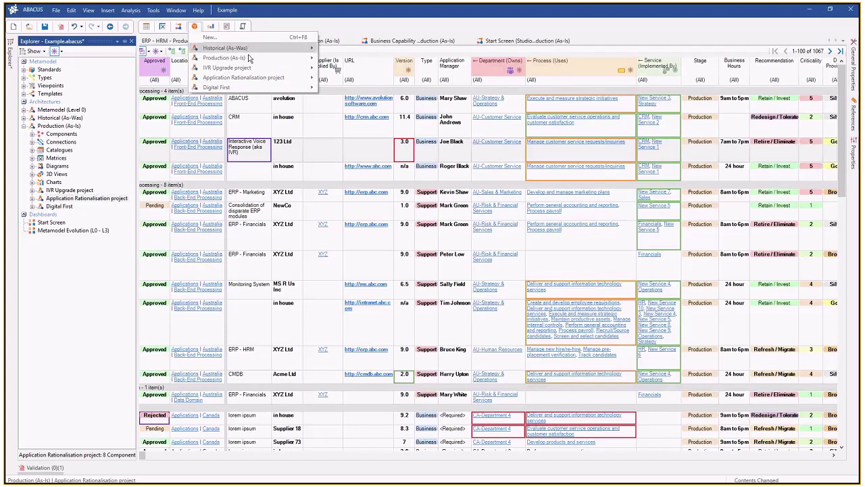
{"action": "left_click", "coordinate": [451, 178]}
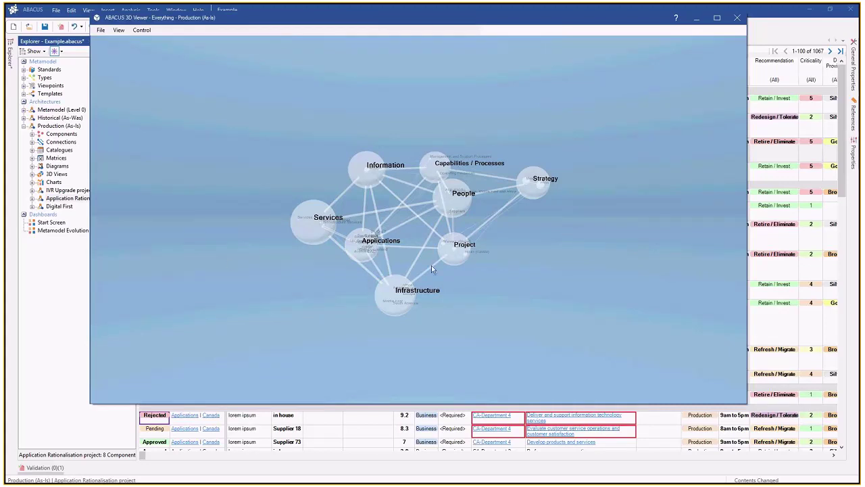
{"action": "left_click_drag", "start_coordinate": [554, 278], "coordinate": [585, 287]}
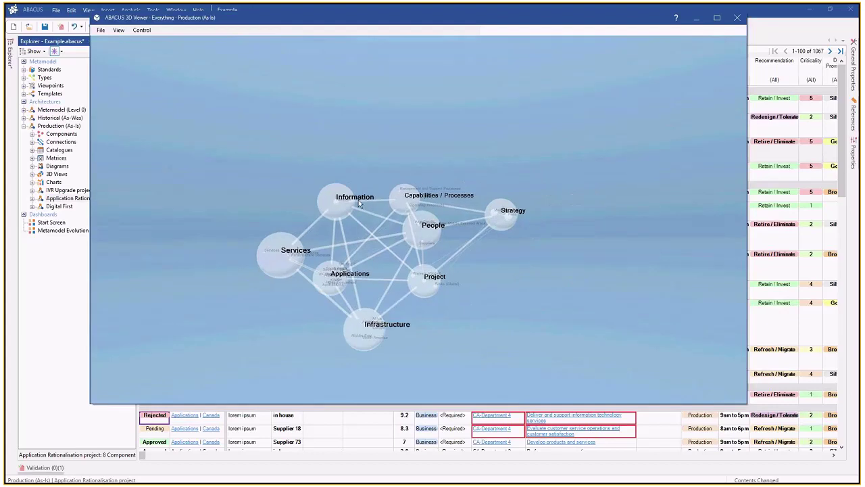
{"action": "scroll", "coordinate": [465, 160], "scroll_direction": "up", "scroll_amount": 3}
{"action": "scroll", "coordinate": [465, 159], "scroll_direction": "up", "scroll_amount": 5}
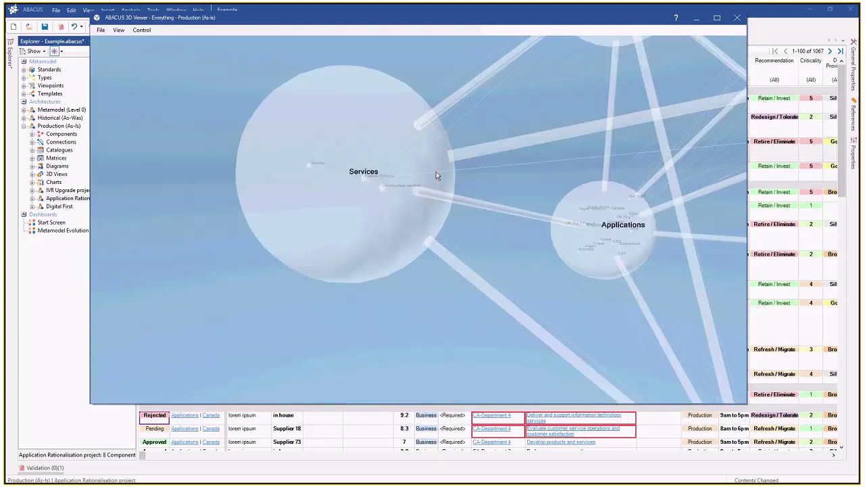
{"action": "double_click", "coordinate": [436, 172]}
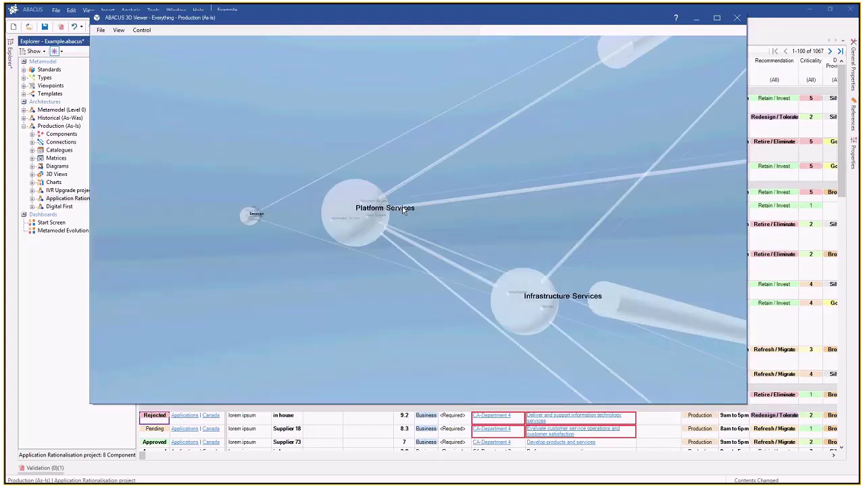
{"action": "double_click", "coordinate": [451, 210]}
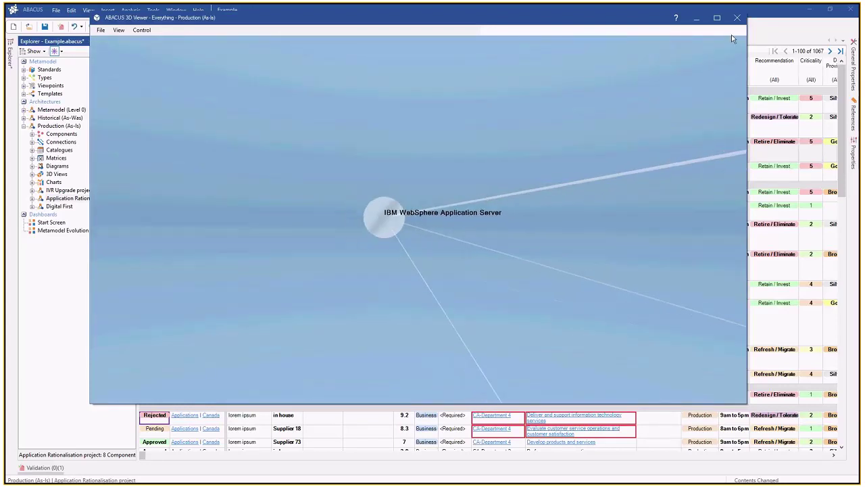
{"action": "left_click", "coordinate": [736, 18]}
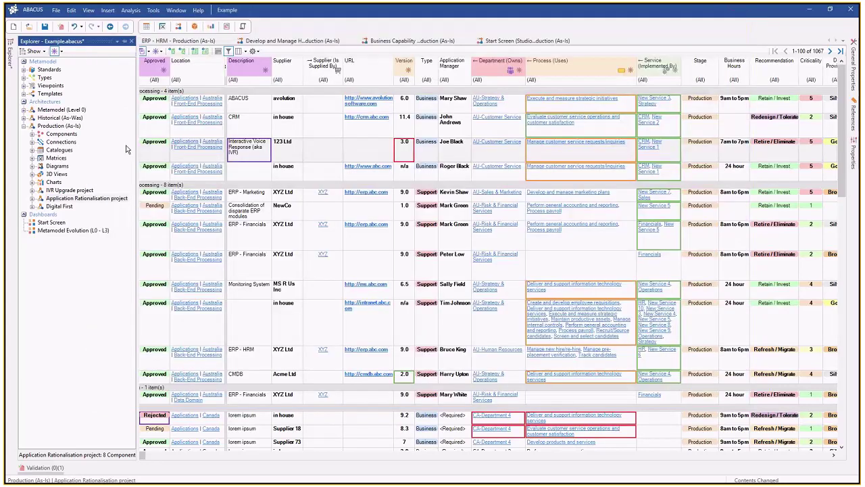
Step: View the Suppliers to Departments 3D view of the Production (As-Is) architecture and close it
{"action": "left_click", "coordinate": [194, 26]}
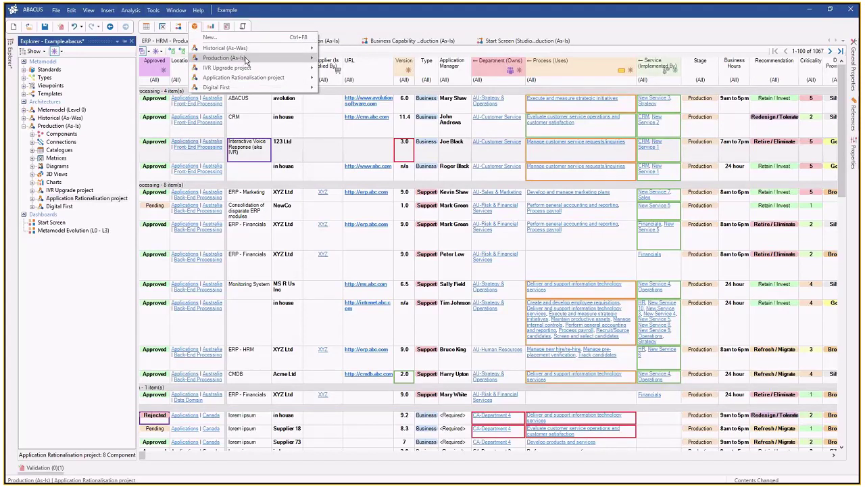
{"action": "left_click", "coordinate": [461, 184]}
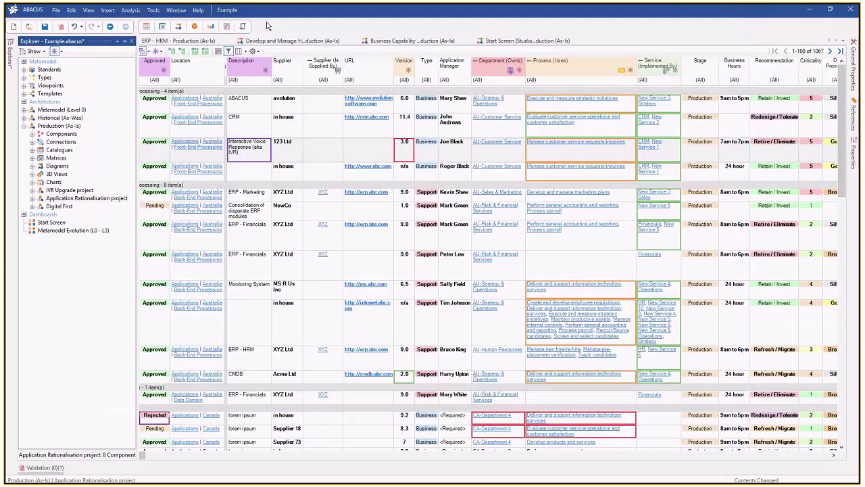
{"action": "left_click", "coordinate": [195, 26]}
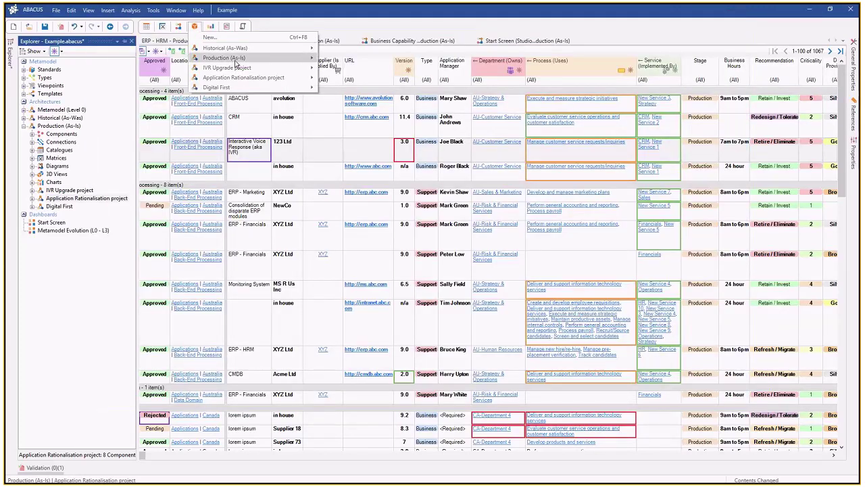
{"action": "mouse_move", "coordinate": [224, 58]}
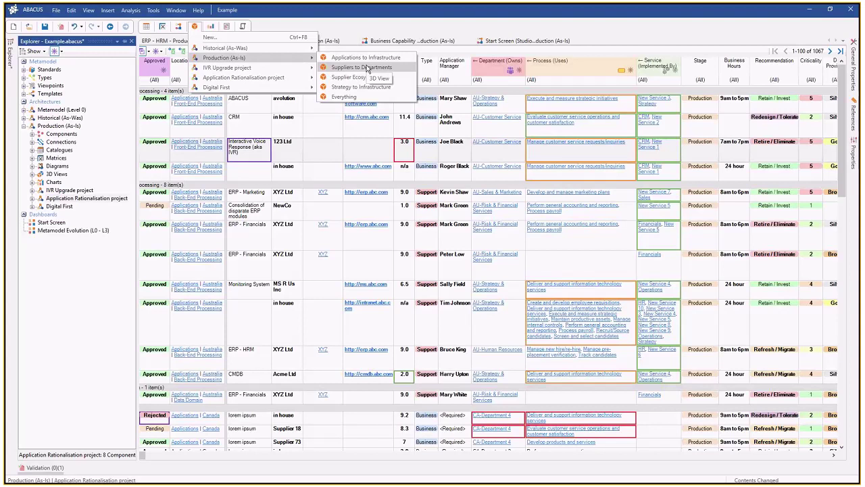
{"action": "left_click", "coordinate": [367, 69]}
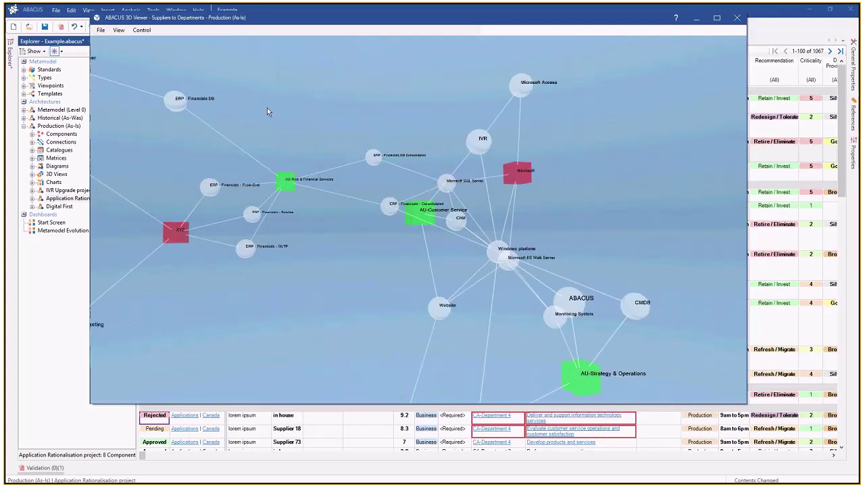
{"action": "left_click", "coordinate": [737, 17]}
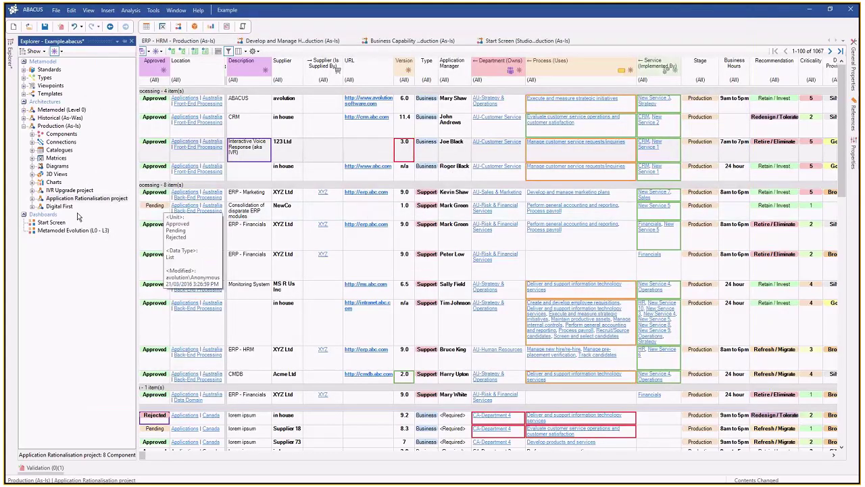
Step: Look over the Dashboards group and Metamodel Evolution (L0 - L3), and dock the Business Capability diagram side by side with the other open views
{"action": "left_click", "coordinate": [65, 231]}
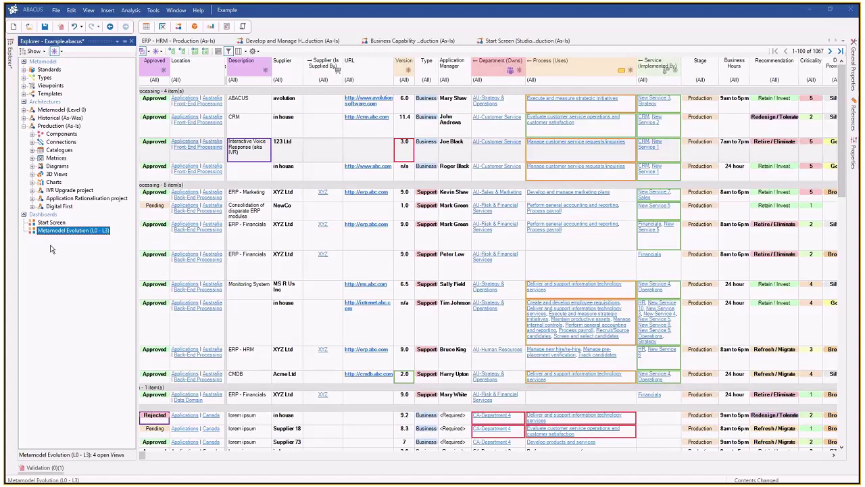
{"action": "left_click", "coordinate": [51, 216]}
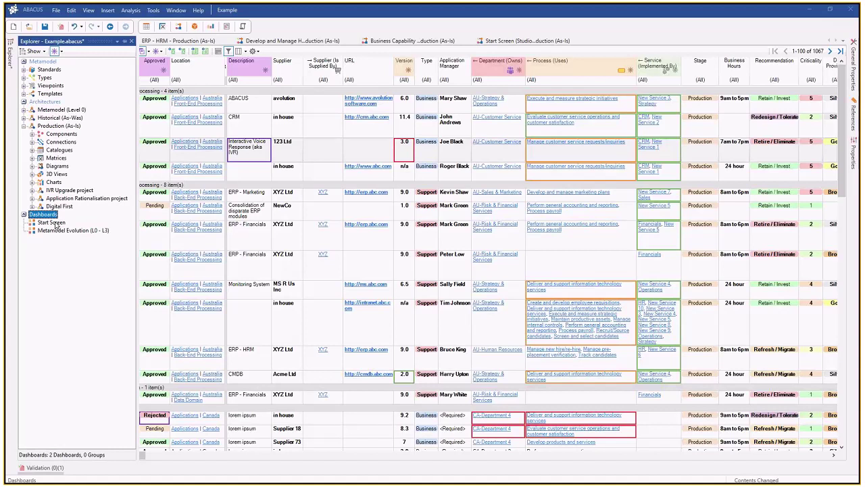
{"action": "left_click", "coordinate": [57, 231]}
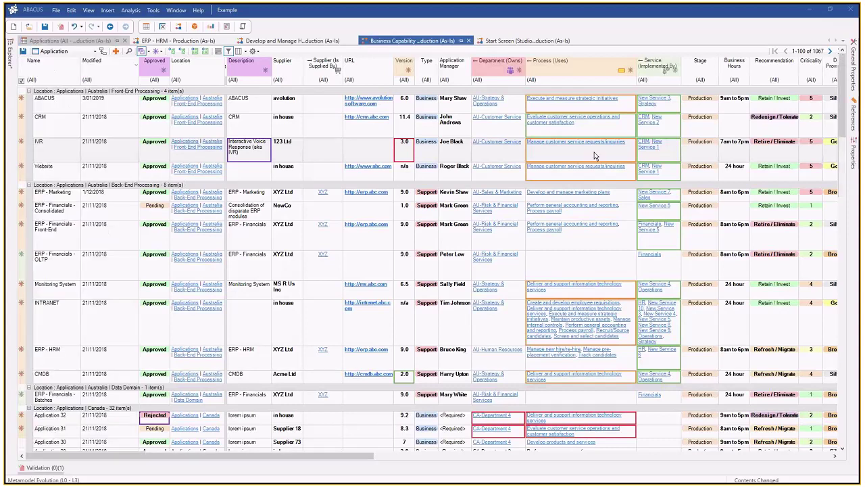
{"action": "left_click_drag", "start_coordinate": [595, 156], "coordinate": [612, 248]}
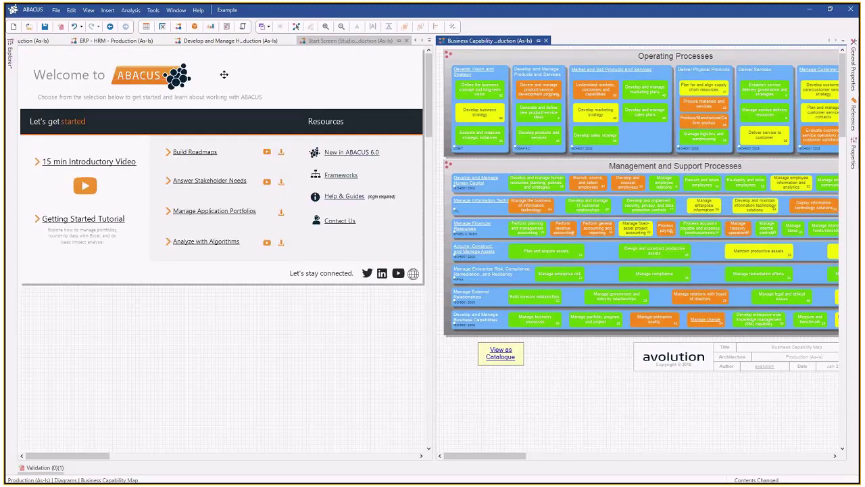
Step: Switch to the ABACUS web portal in the browser and open the Applications dashboard in place of Project Planning
{"action": "key", "text": "ctrl+Tab"}
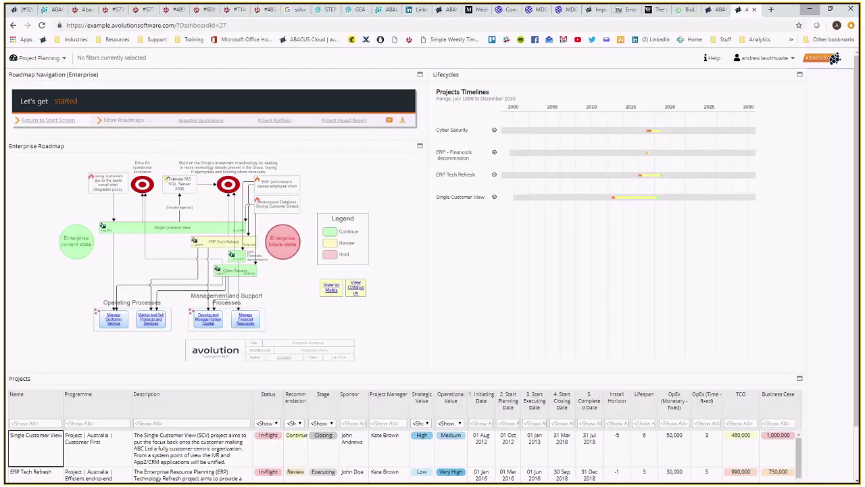
{"action": "left_click", "coordinate": [38, 57]}
{"action": "left_click", "coordinate": [348, 195]}
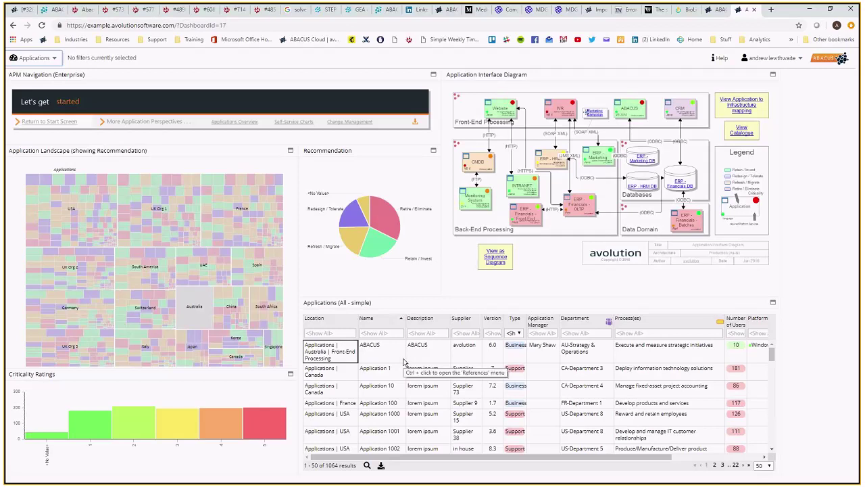
Step: Drill into Australia in the Application Landscape and back out, filter the dashboard by the Retire / Eliminate recommendation, and minimise the browser
{"action": "left_click", "coordinate": [203, 309]}
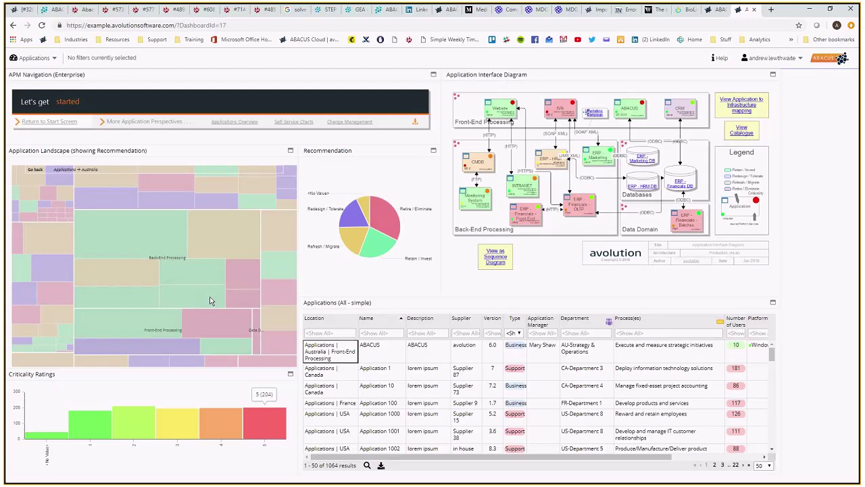
{"action": "left_click", "coordinate": [209, 301]}
{"action": "left_click", "coordinate": [383, 218]}
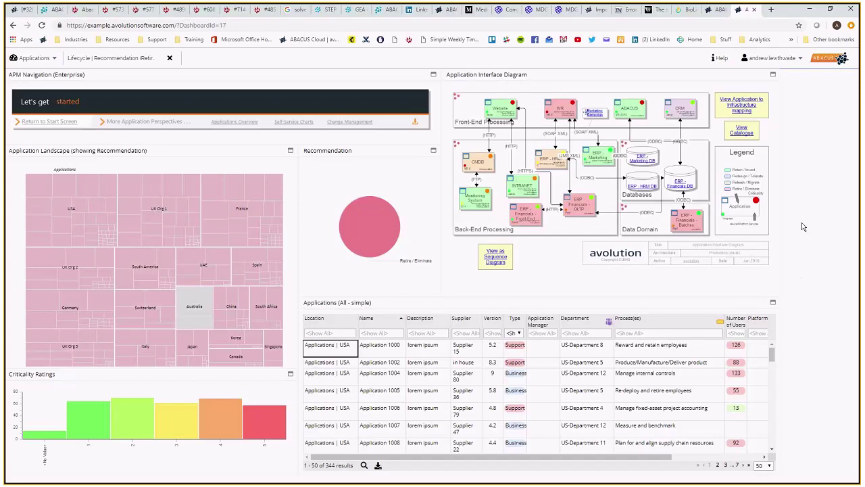
{"action": "left_click", "coordinate": [811, 12]}
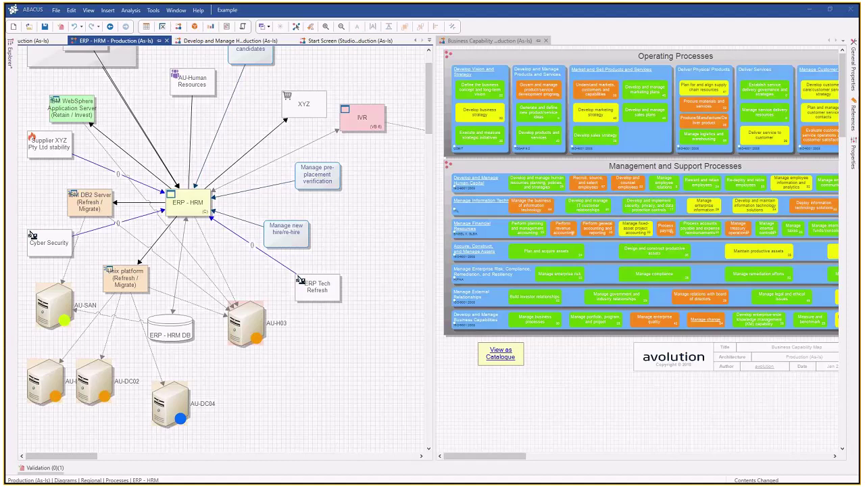
Step: Switch to the Outlook meeting invitation and review the customer's list of requested ABACUS operations
{"action": "key", "text": "alt+Tab"}
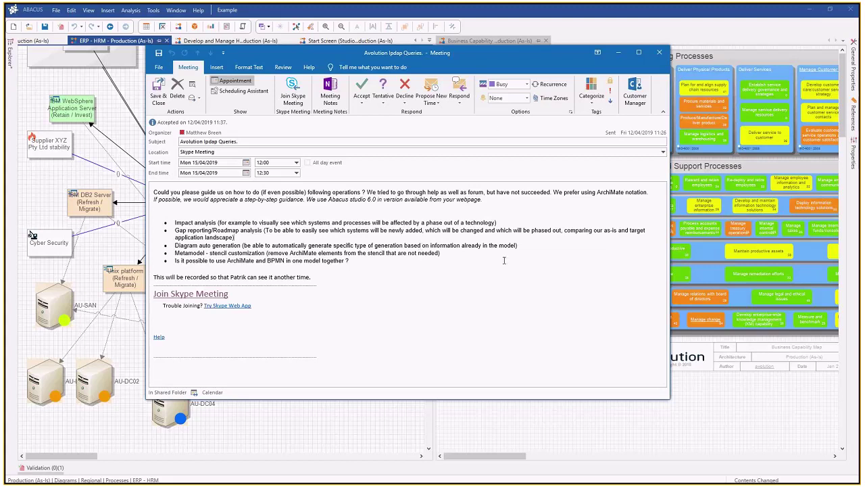
{"action": "left_click", "coordinate": [448, 255]}
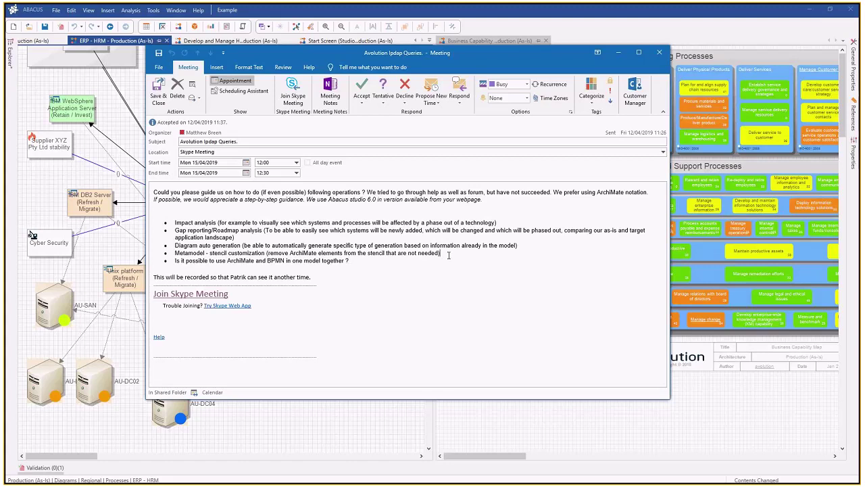